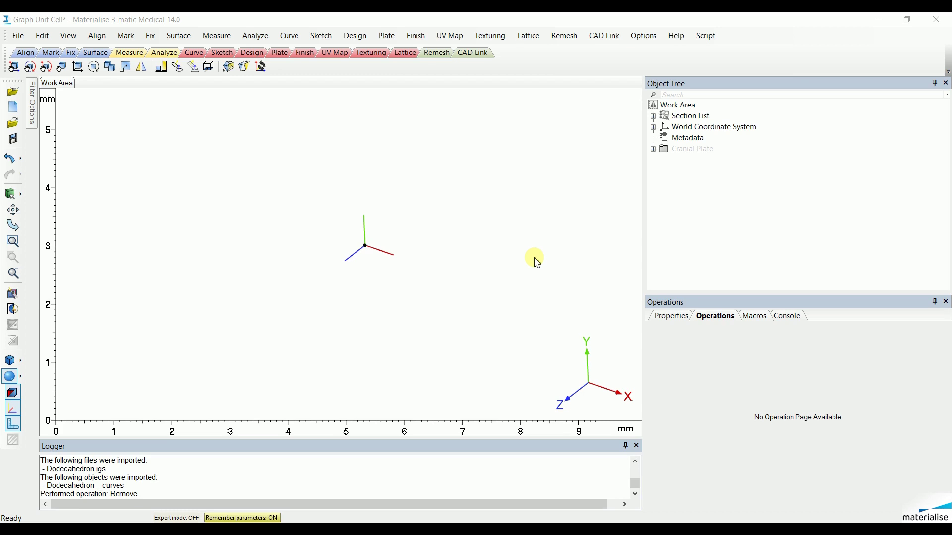
Step: Create a six-faced prism using the 2 Points method, from the origin to (0, 0, 4), with radius 2
{"action": "left_click", "coordinate": [356, 35]}
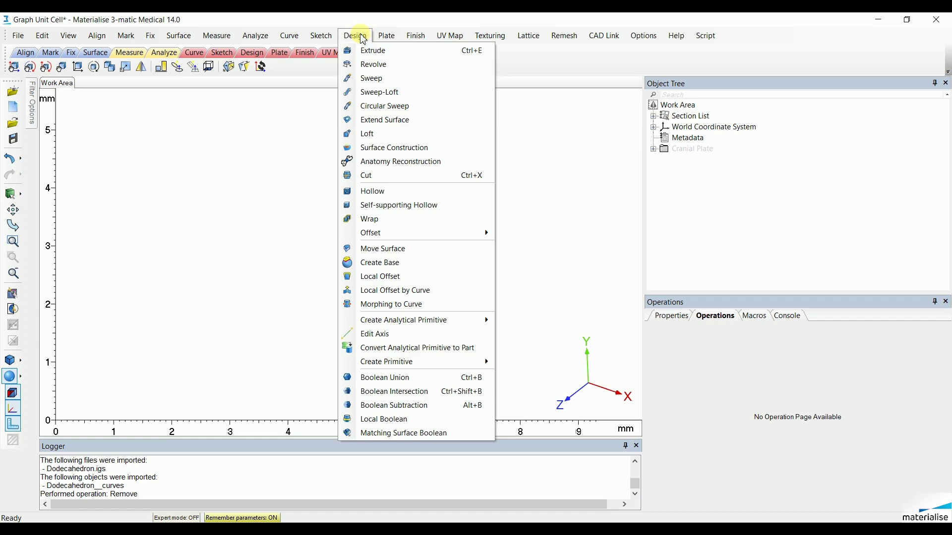
{"action": "mouse_move", "coordinate": [424, 363]}
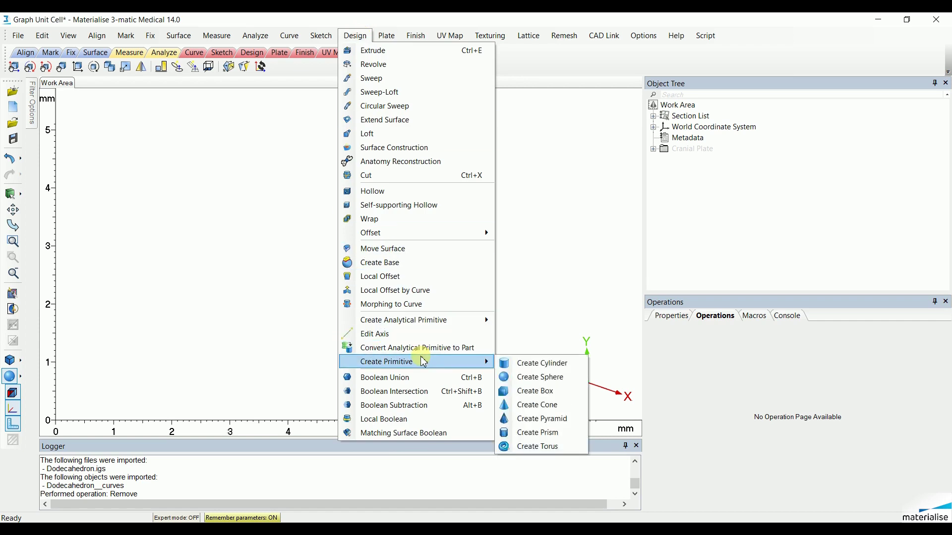
{"action": "left_click", "coordinate": [545, 433]}
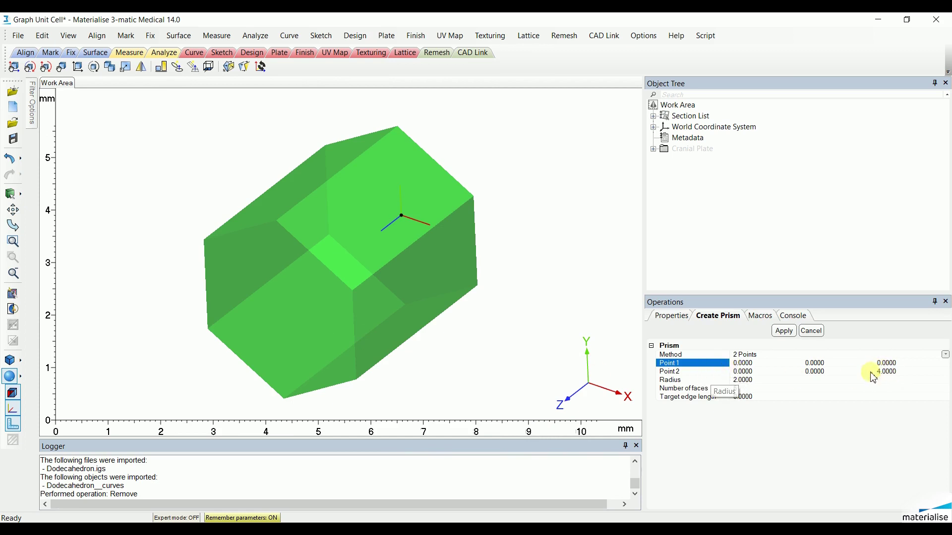
{"action": "left_click", "coordinate": [887, 372]}
{"action": "type", "text": "4"}
{"action": "key", "text": "Return"}
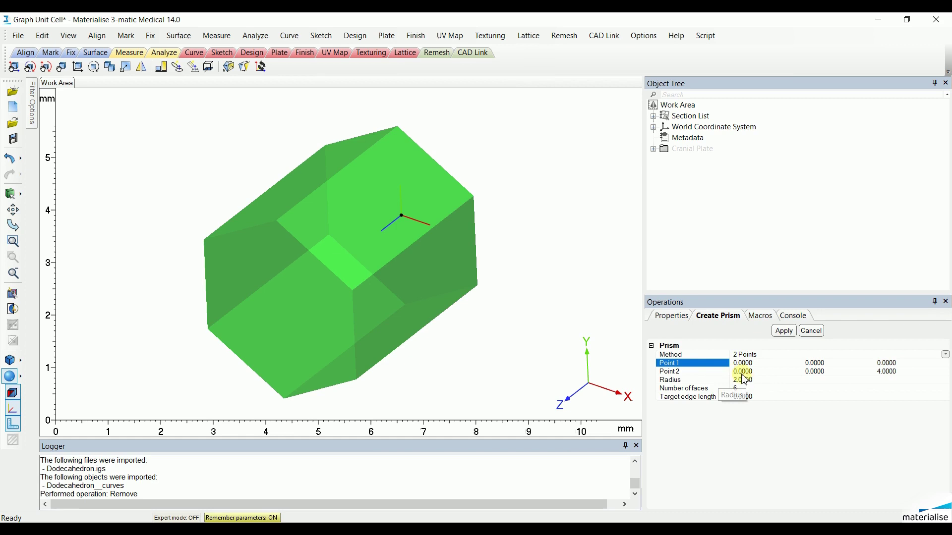
{"action": "mouse_move", "coordinate": [321, 303]}
{"action": "right_mouse_down"}
{"action": "mouse_move", "coordinate": [372, 282]}
{"action": "mouse_move", "coordinate": [332, 291]}
{"action": "mouse_move", "coordinate": [326, 283]}
{"action": "mouse_move", "coordinate": [326, 296]}
{"action": "right_mouse_up"}
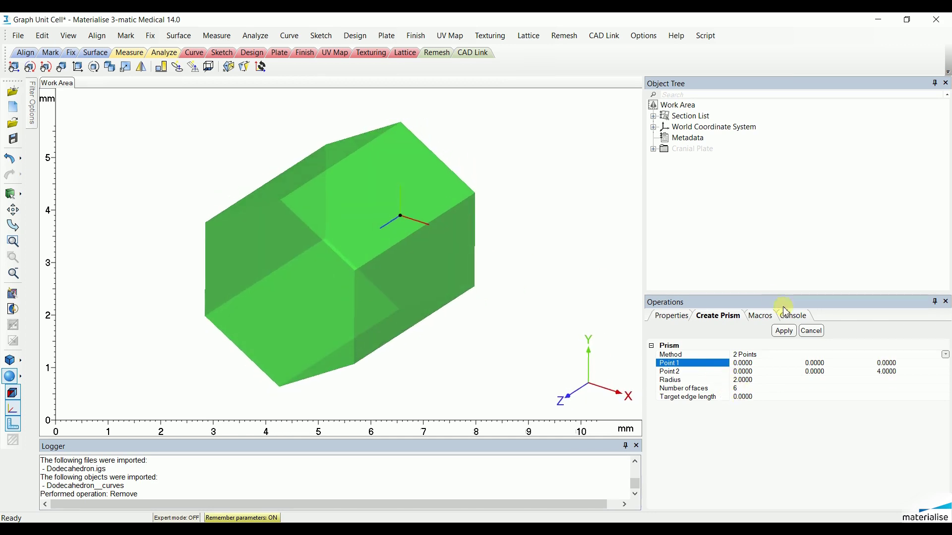
{"action": "left_click", "coordinate": [784, 331]}
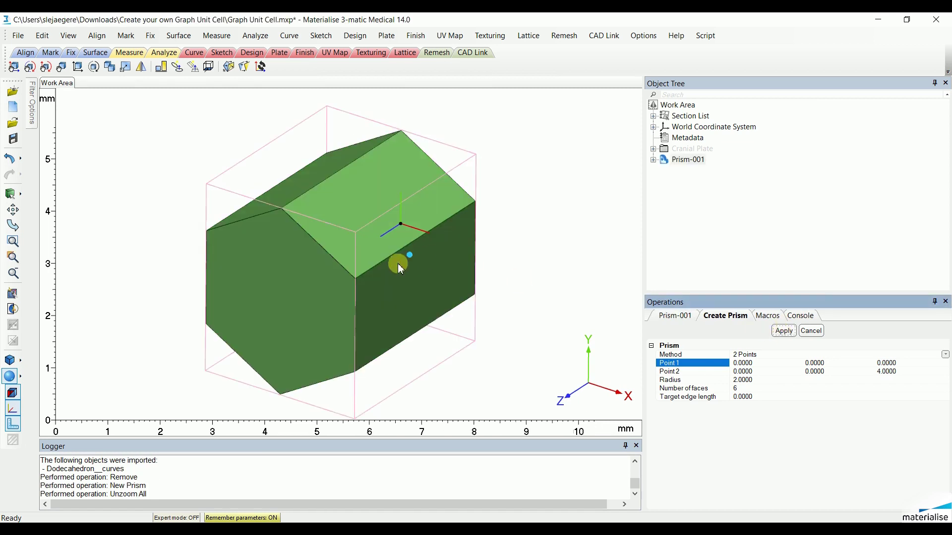
Step: Examine the prism's mesh in the Filled with Triangle Edges display from several angles, and restore smooth shading
{"action": "right_click_drag", "start_coordinate": [375, 289], "coordinate": [395, 238]}
{"action": "left_click", "coordinate": [376, 288]}
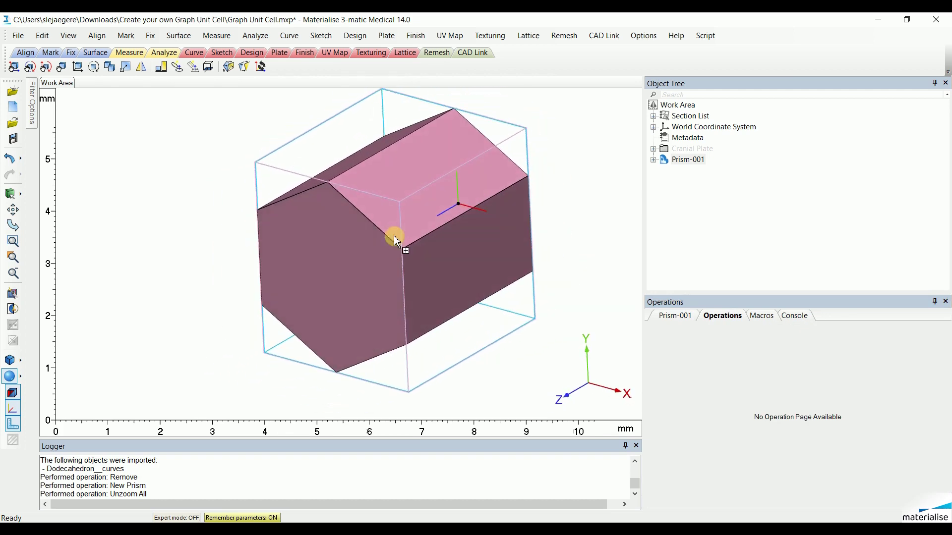
{"action": "left_click", "coordinate": [21, 377]}
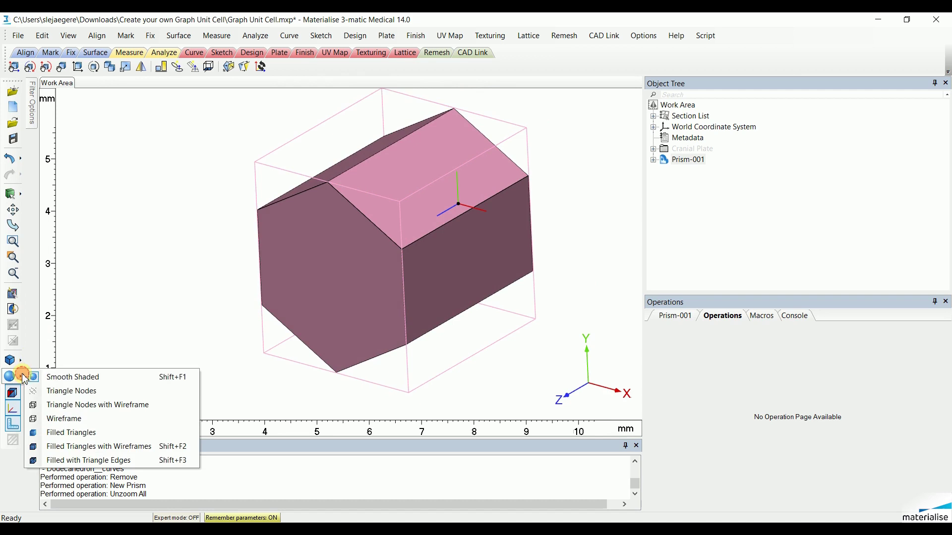
{"action": "left_click", "coordinate": [62, 461]}
{"action": "left_click", "coordinate": [352, 281]}
{"action": "right_click_drag", "start_coordinate": [392, 219], "coordinate": [214, 266]}
{"action": "right_click_drag", "start_coordinate": [435, 202], "coordinate": [303, 319]}
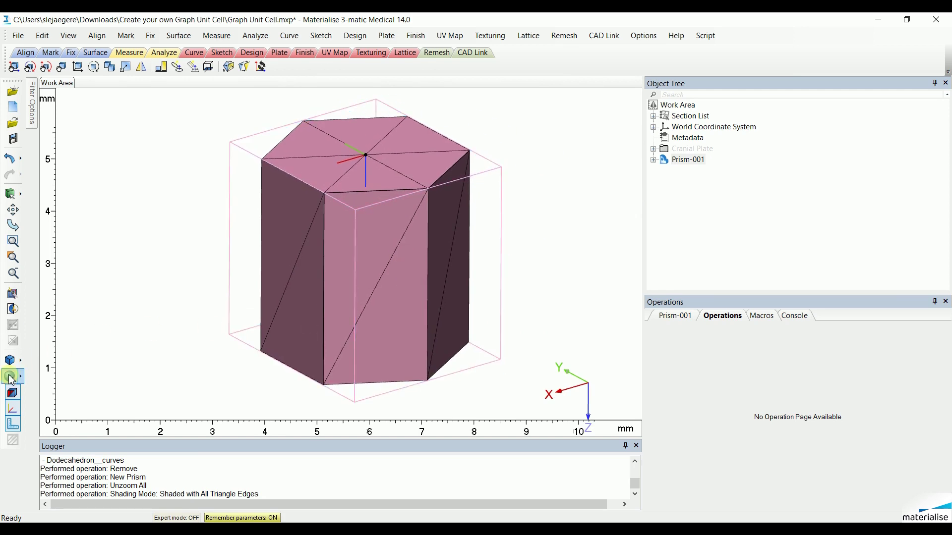
{"action": "left_click", "coordinate": [9, 378]}
{"action": "right_click_drag", "start_coordinate": [370, 253], "coordinate": [371, 254]}
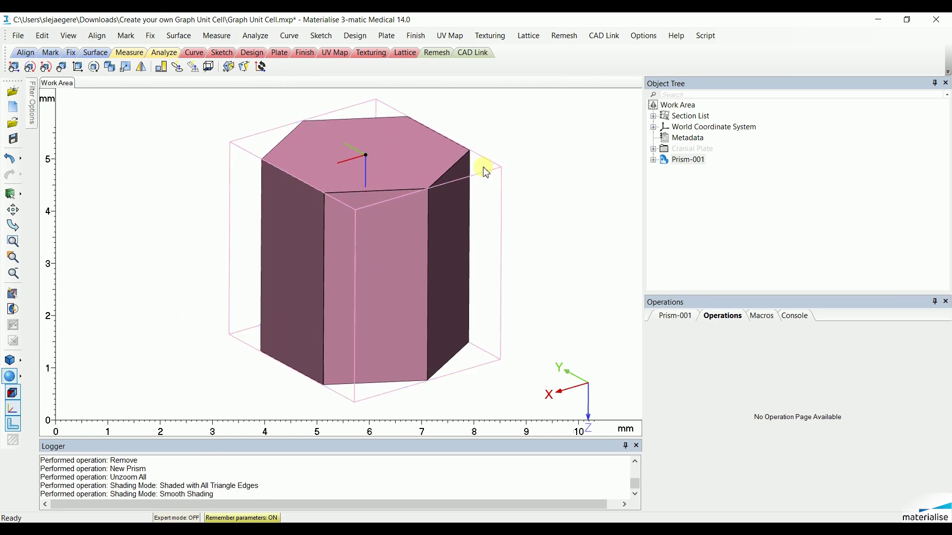
Step: Generate a Mesh Based Lattice from the prism, and review the resulting graphs under the prism's Graph List
{"action": "left_click", "coordinate": [530, 37]}
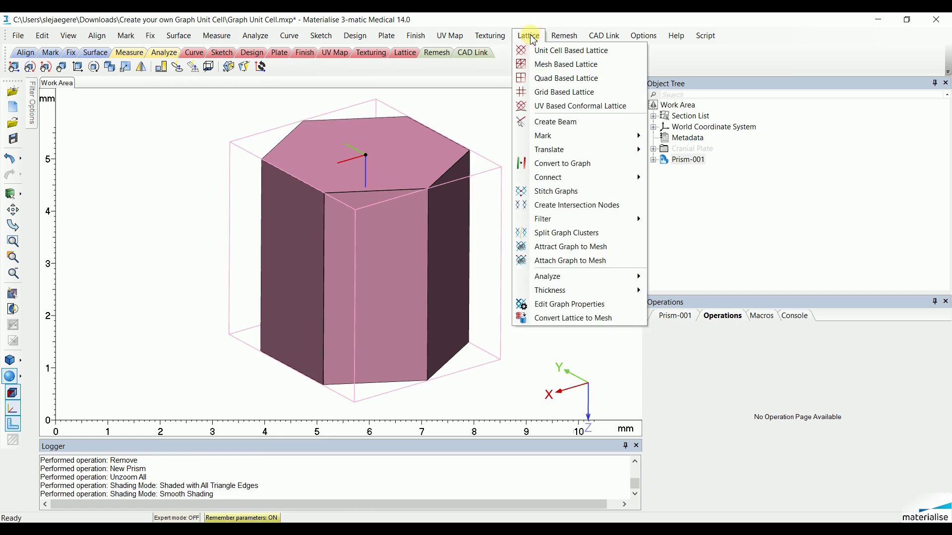
{"action": "left_click", "coordinate": [557, 65]}
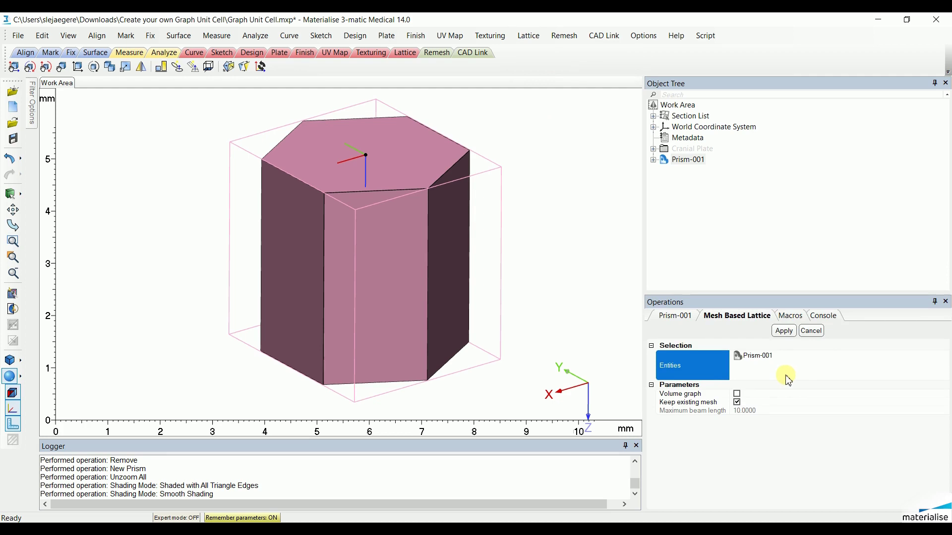
{"action": "left_click", "coordinate": [784, 332]}
{"action": "right_click_drag", "start_coordinate": [386, 327], "coordinate": [347, 313]}
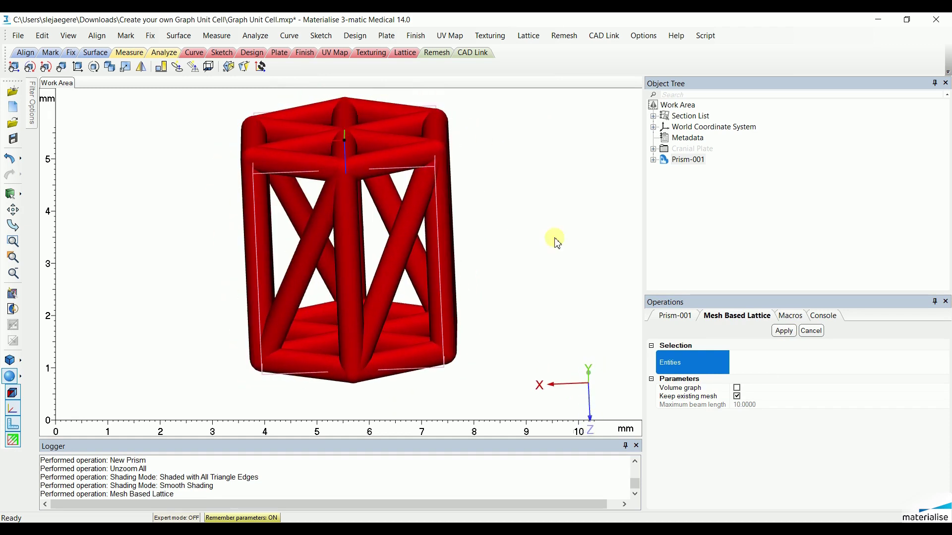
{"action": "left_click", "coordinate": [654, 161]}
{"action": "left_click", "coordinate": [664, 223]}
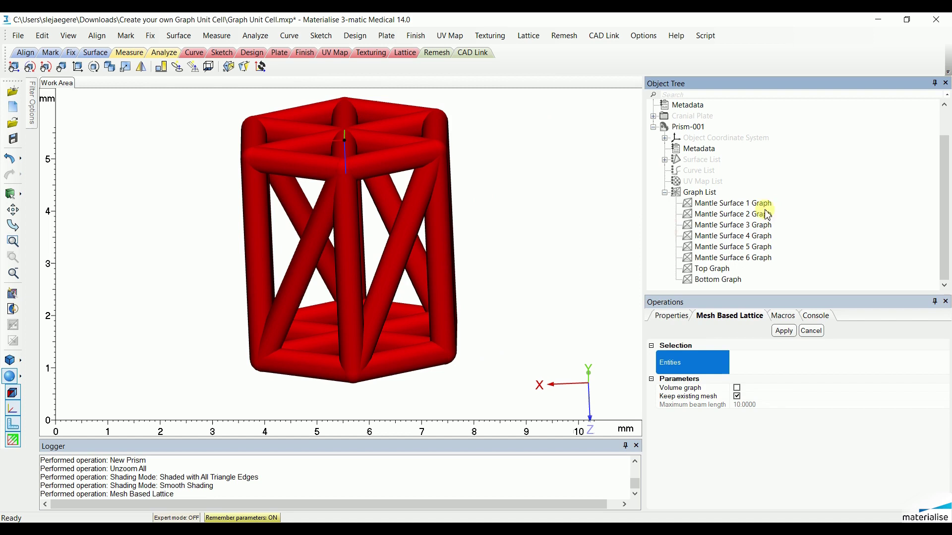
{"action": "left_click", "coordinate": [665, 193]}
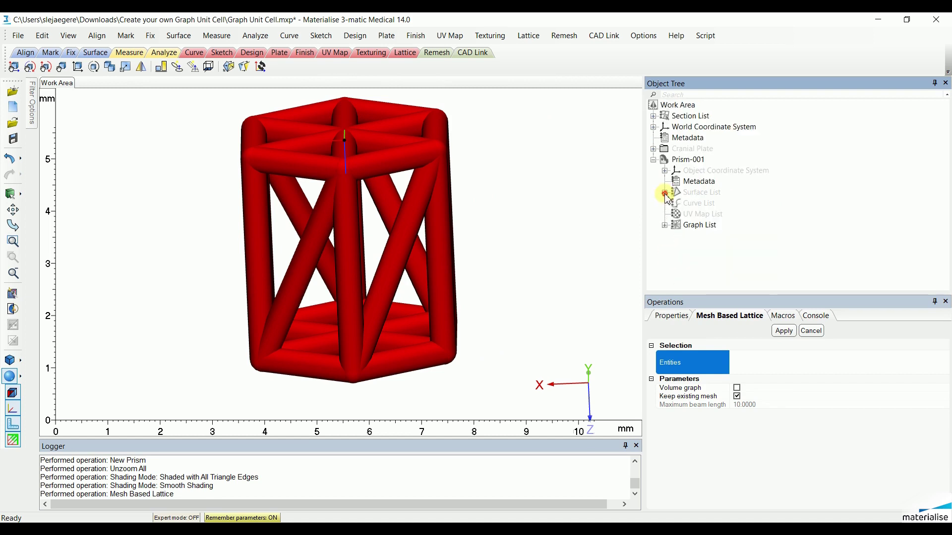
Step: Mark the six spokes and six rim beams of the lattice's hexagonal end face at the origin, and delete them
{"action": "right_click_drag", "start_coordinate": [270, 248], "coordinate": [308, 263]}
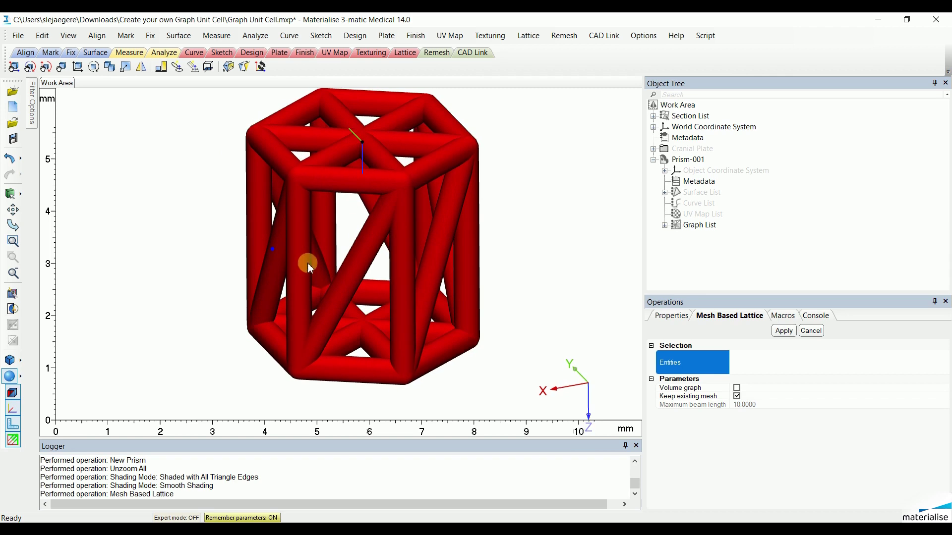
{"action": "right_click_drag", "start_coordinate": [405, 202], "coordinate": [390, 213], "text": "shift"}
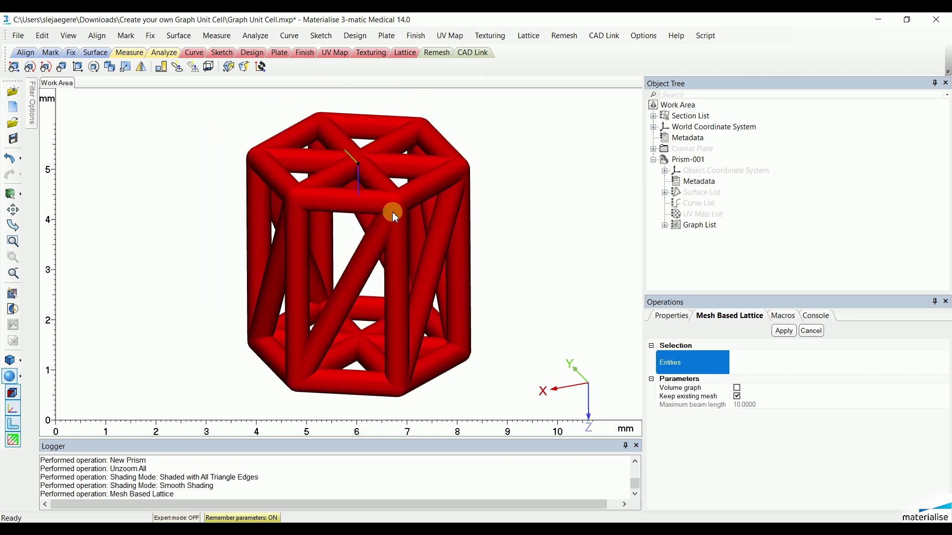
{"action": "left_click", "coordinate": [530, 35]}
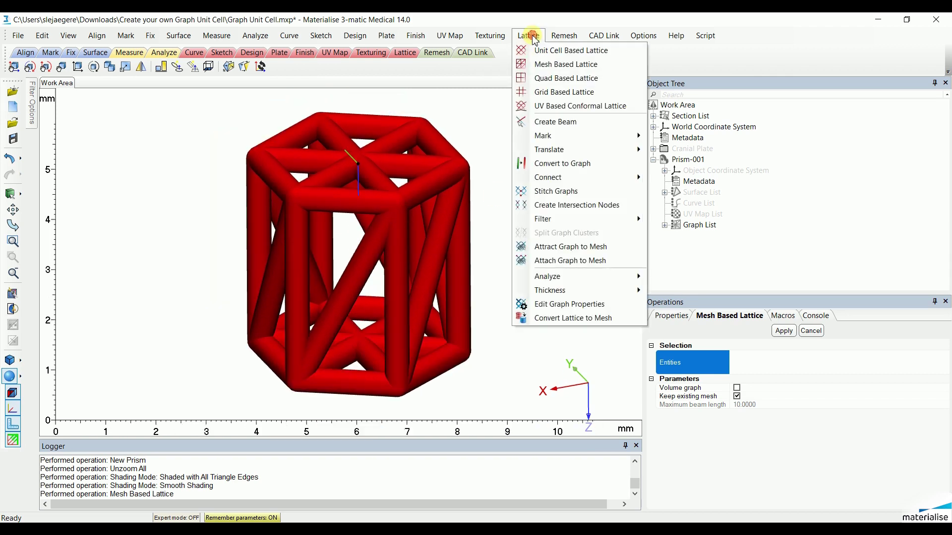
{"action": "mouse_move", "coordinate": [566, 139]}
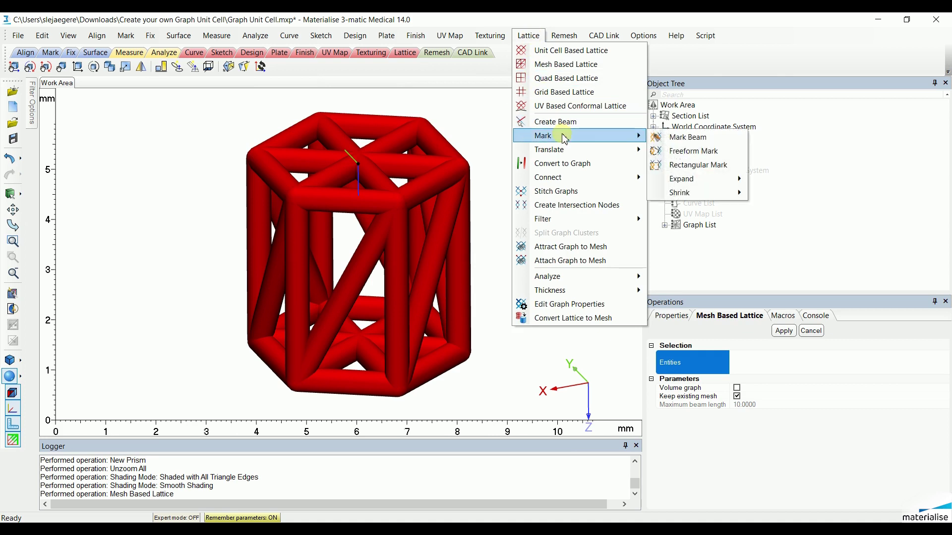
{"action": "left_click", "coordinate": [687, 141]}
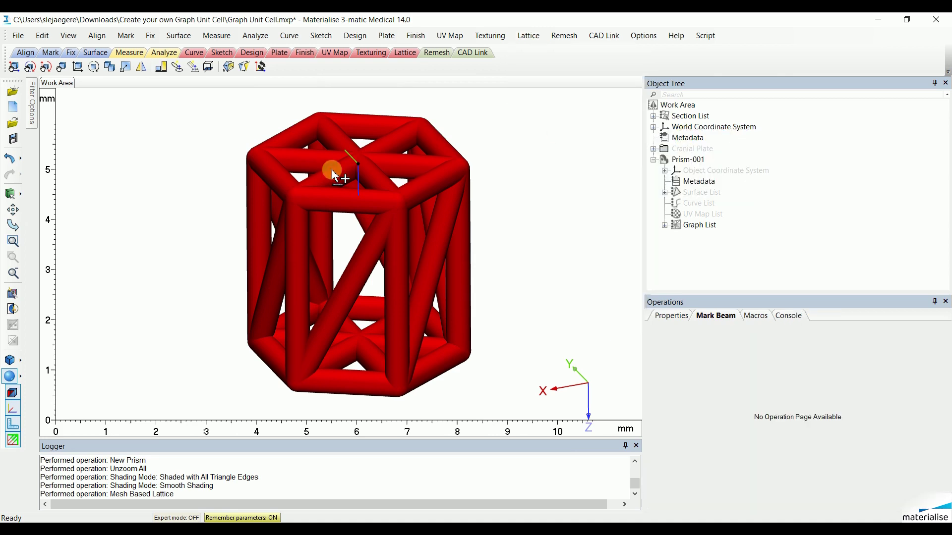
{"action": "right_click_drag", "start_coordinate": [311, 170], "coordinate": [308, 229]}
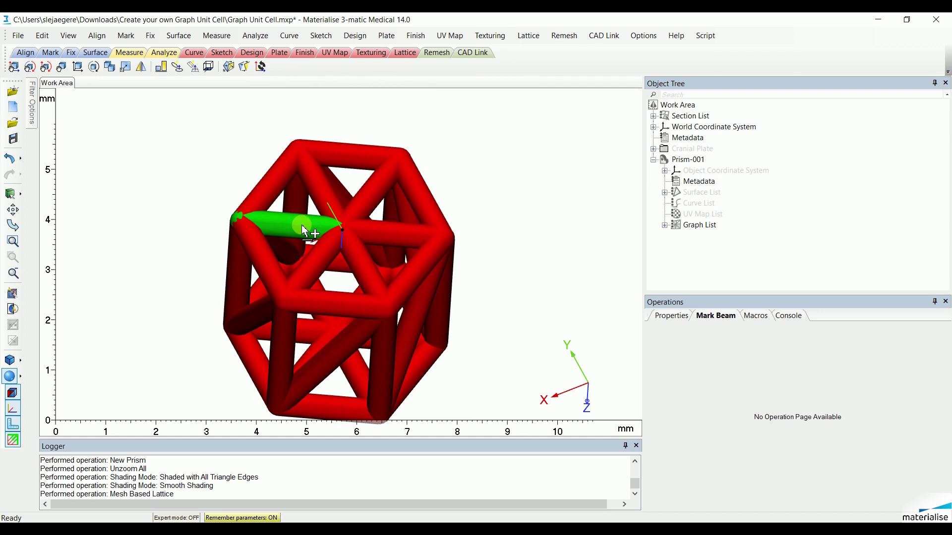
{"action": "left_click", "coordinate": [309, 228]}
{"action": "left_click", "coordinate": [322, 196]}
{"action": "left_click", "coordinate": [372, 193]}
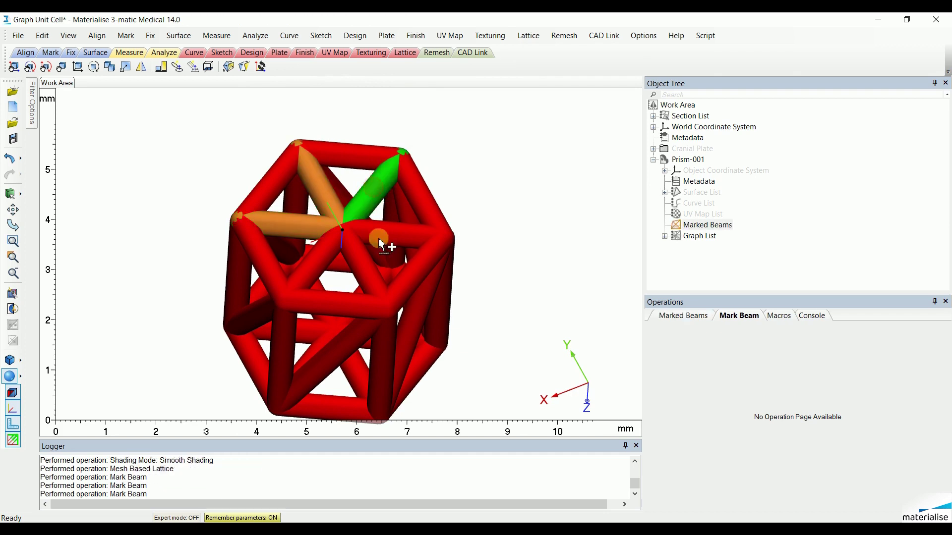
{"action": "left_click", "coordinate": [386, 244]}
{"action": "left_click", "coordinate": [360, 268]}
{"action": "left_click", "coordinate": [305, 268]}
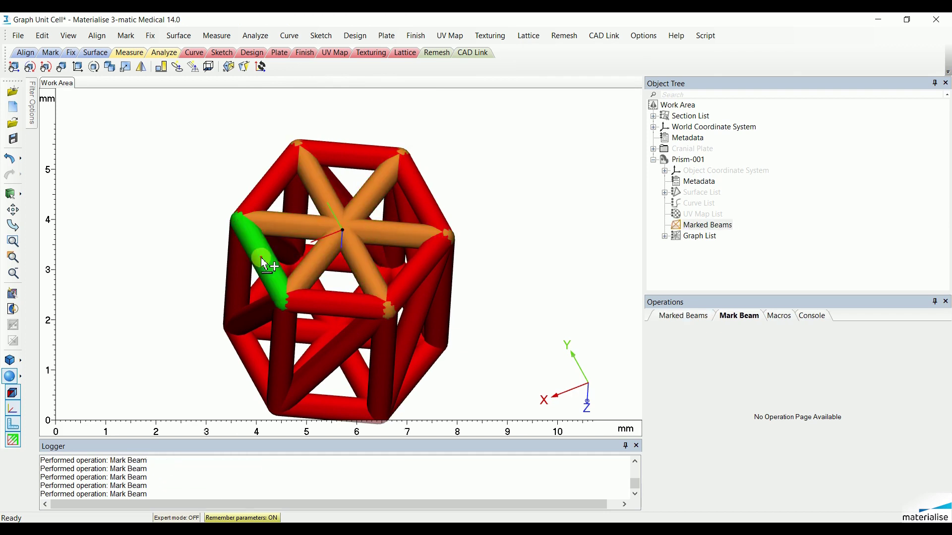
{"action": "left_click", "coordinate": [275, 268]}
{"action": "left_click", "coordinate": [278, 196]}
{"action": "left_click", "coordinate": [350, 167]}
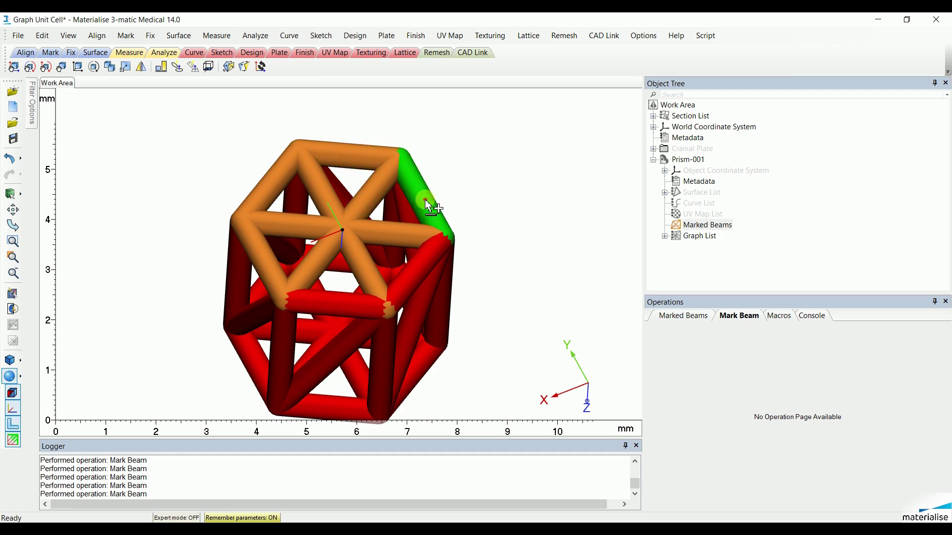
{"action": "left_click", "coordinate": [323, 300]}
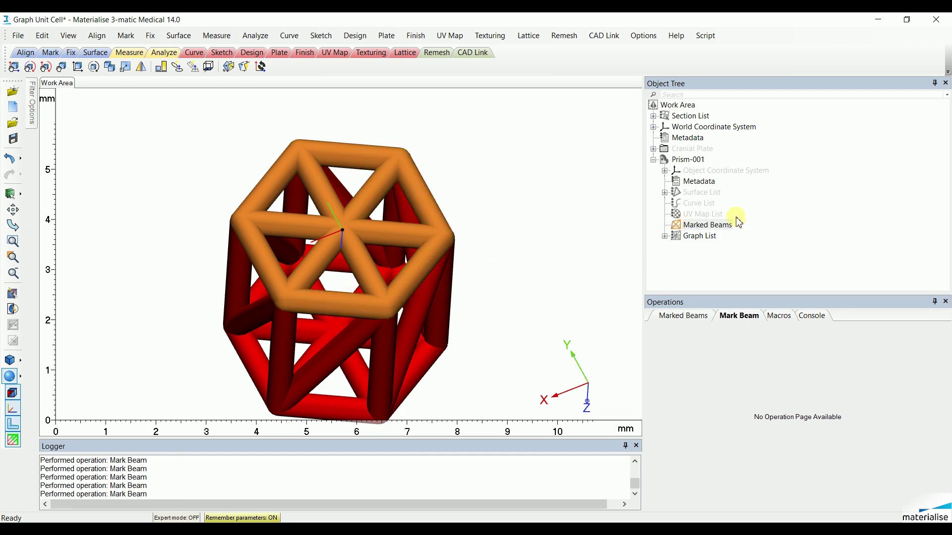
{"action": "right_click", "coordinate": [731, 232]}
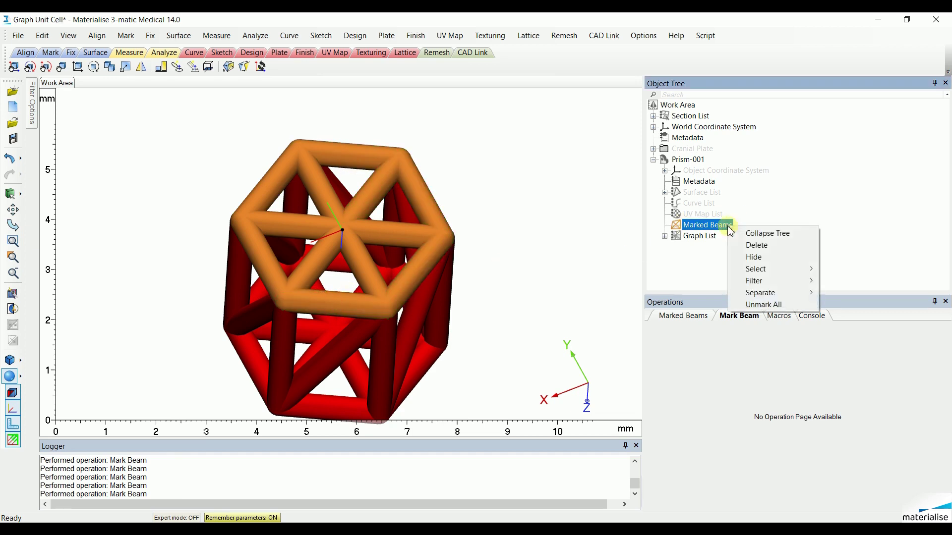
{"action": "left_click", "coordinate": [771, 248]}
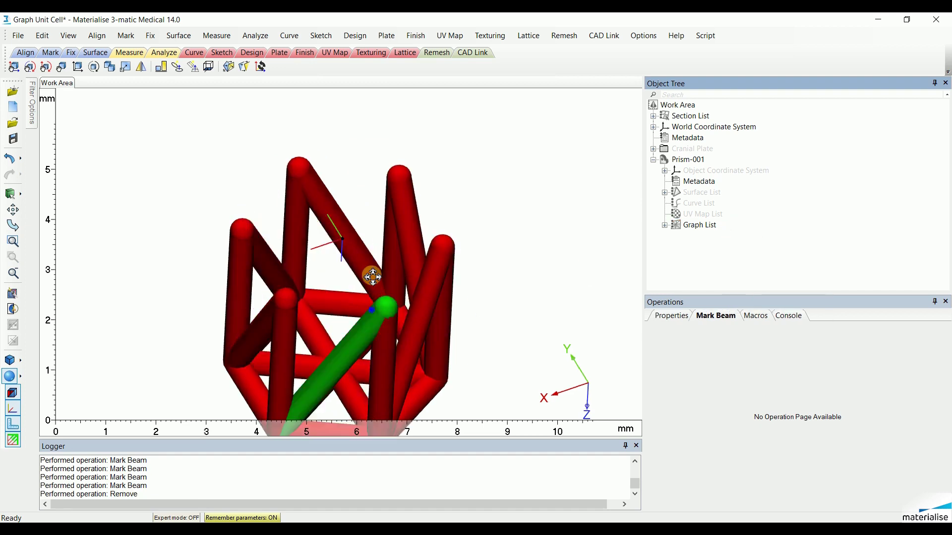
Step: Mark the diagonal beam on each of the six side faces of the lattice, and delete the marked beams
{"action": "right_click_drag", "start_coordinate": [372, 274], "coordinate": [390, 188]}
{"action": "left_click", "coordinate": [357, 258]}
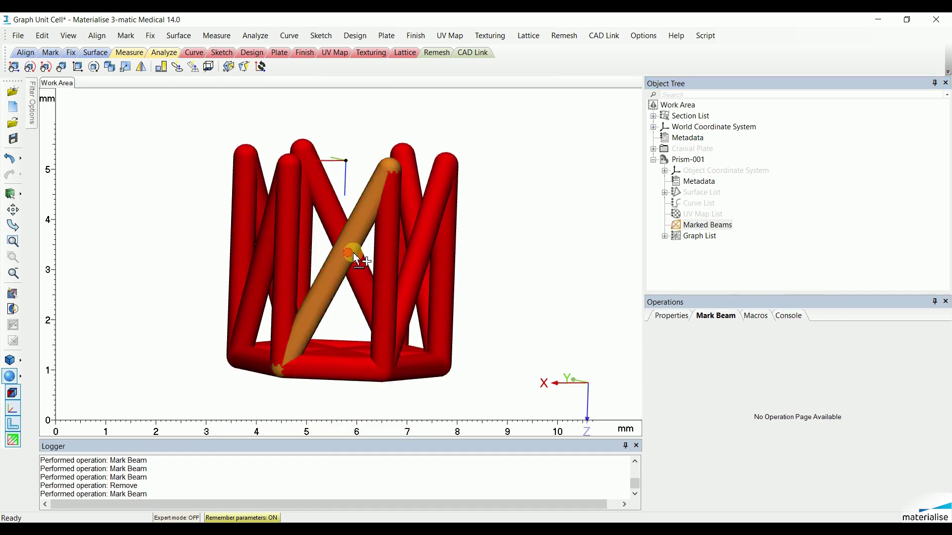
{"action": "right_click_drag", "start_coordinate": [357, 258], "coordinate": [410, 258]}
{"action": "left_click", "coordinate": [401, 263]}
{"action": "left_click", "coordinate": [358, 276]}
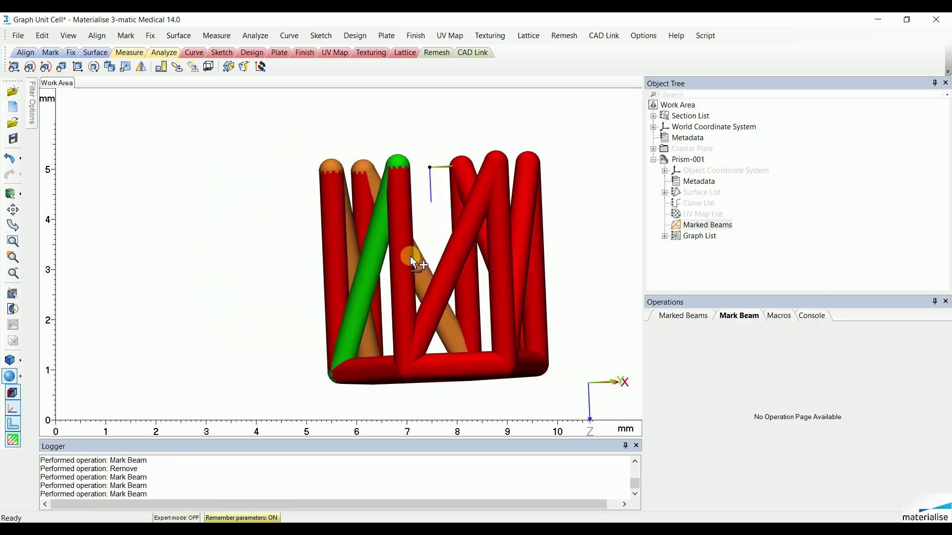
{"action": "left_click", "coordinate": [457, 260]}
{"action": "right_click_drag", "start_coordinate": [498, 265], "coordinate": [299, 253]}
{"action": "left_click", "coordinate": [417, 265]}
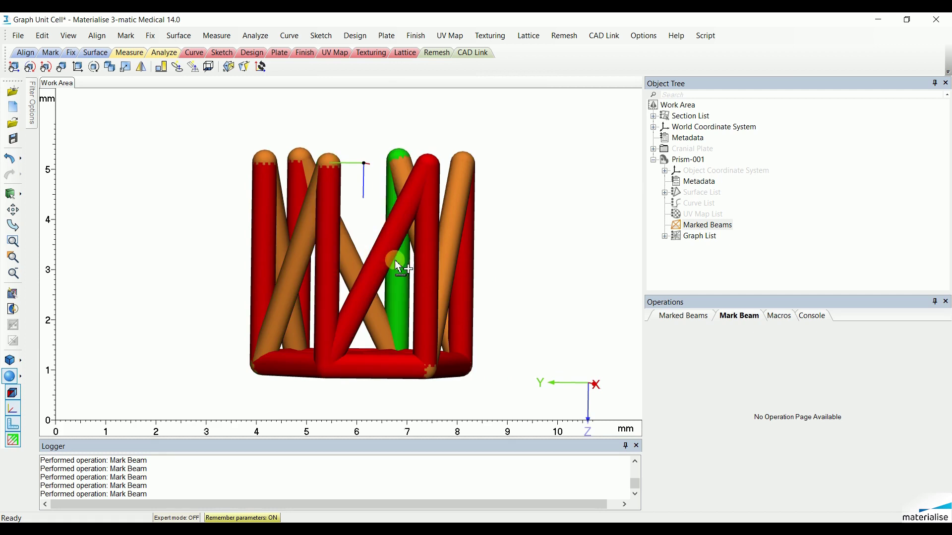
{"action": "right_click", "coordinate": [714, 226]}
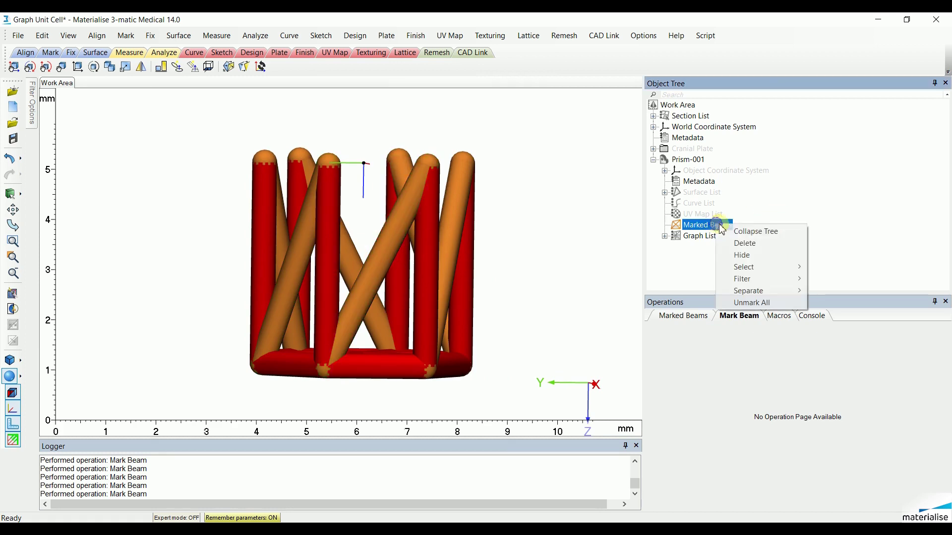
{"action": "left_click", "coordinate": [755, 243]}
Step: Mark every other spoke of the remaining hexagonal face, three beams in total, and delete them
{"action": "right_click_drag", "start_coordinate": [320, 330], "coordinate": [365, 201]}
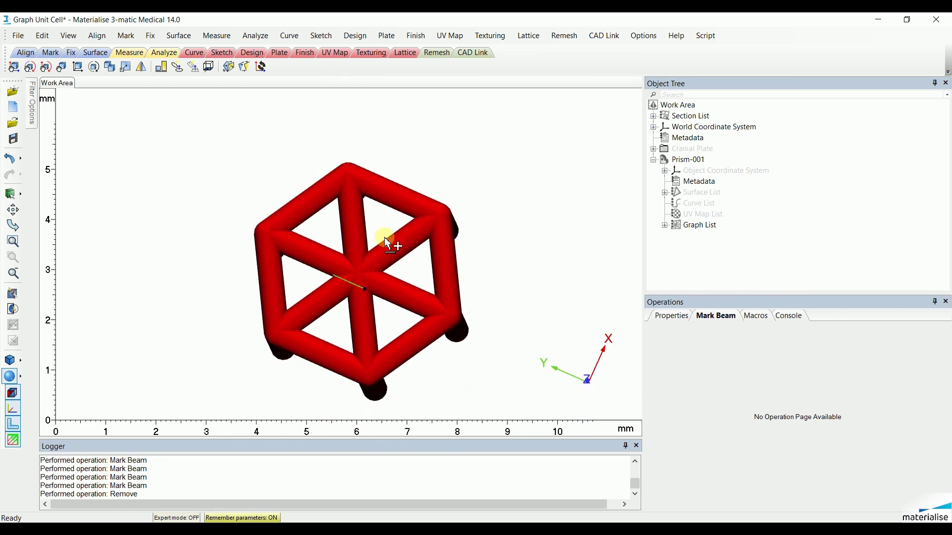
{"action": "left_click", "coordinate": [414, 232]}
{"action": "left_click", "coordinate": [369, 336]}
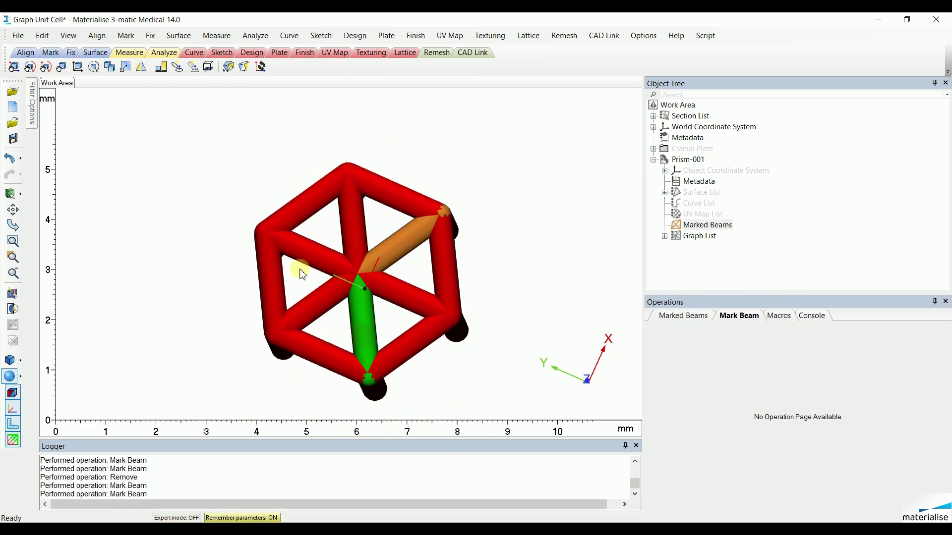
{"action": "left_click", "coordinate": [318, 251]}
{"action": "right_click", "coordinate": [699, 229]}
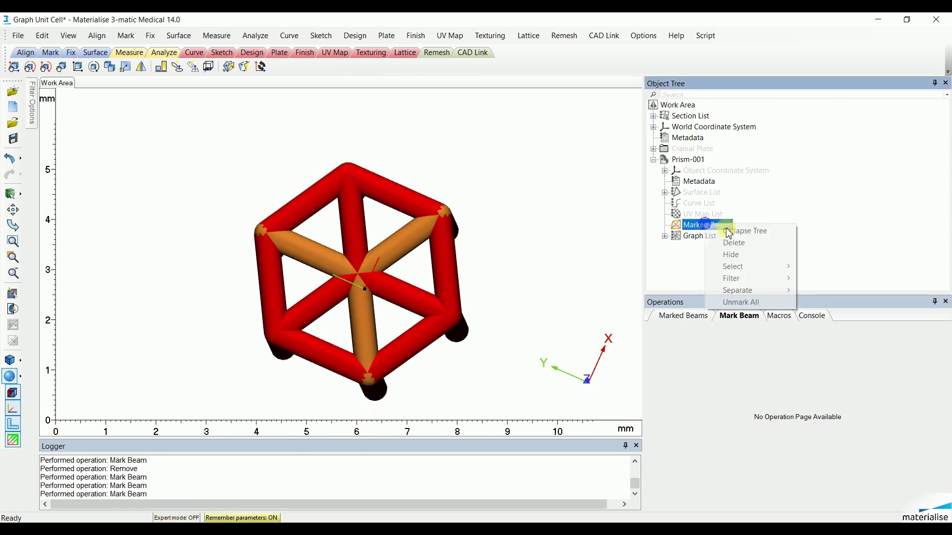
{"action": "left_click", "coordinate": [769, 243]}
{"action": "right_click_drag", "start_coordinate": [389, 233], "coordinate": [365, 273]}
{"action": "right_click_drag", "start_coordinate": [430, 214], "coordinate": [395, 259], "text": "ctrl"}
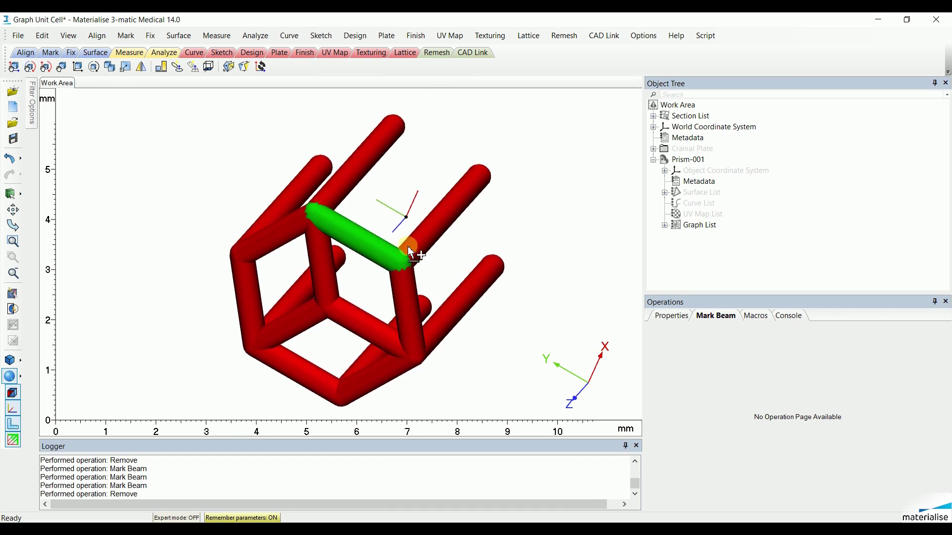
Step: Create a beam from the centre node of the hexagonal face to one of its unconnected corner nodes
{"action": "left_click", "coordinate": [533, 41]}
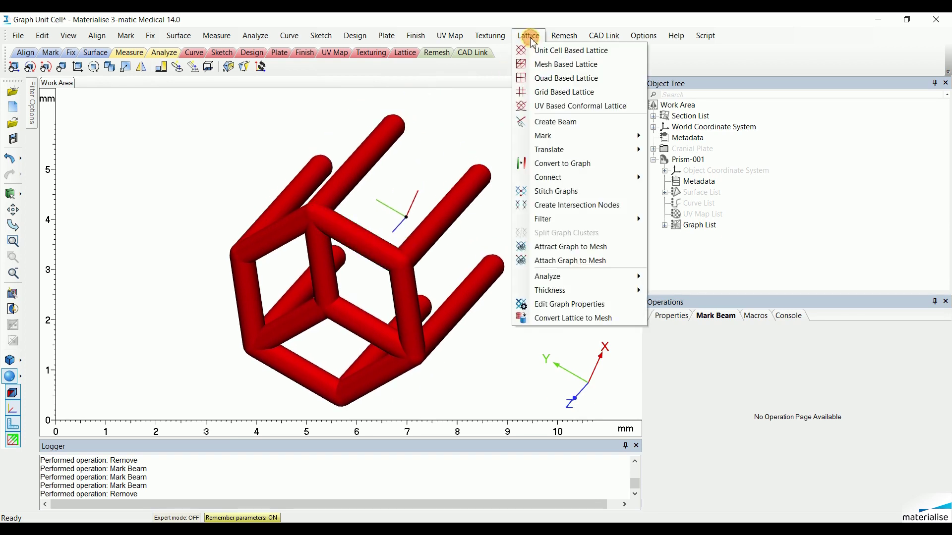
{"action": "left_click", "coordinate": [555, 124]}
{"action": "scroll", "coordinate": [325, 314], "scroll_direction": "up", "scroll_amount": 4}
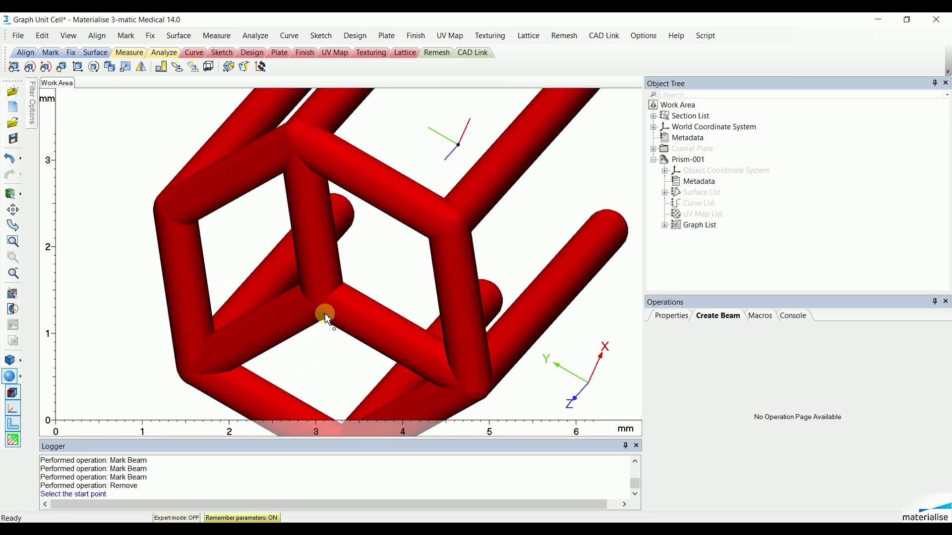
{"action": "right_click_drag", "start_coordinate": [326, 314], "coordinate": [347, 277]}
{"action": "left_click", "coordinate": [335, 276]}
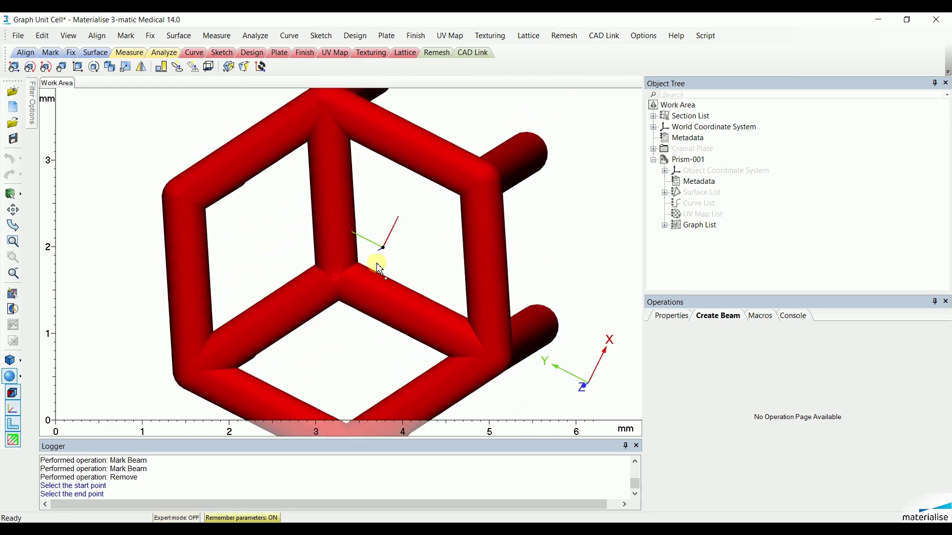
{"action": "right_click_drag", "start_coordinate": [486, 192], "coordinate": [429, 204]}
{"action": "left_click", "coordinate": [434, 195]}
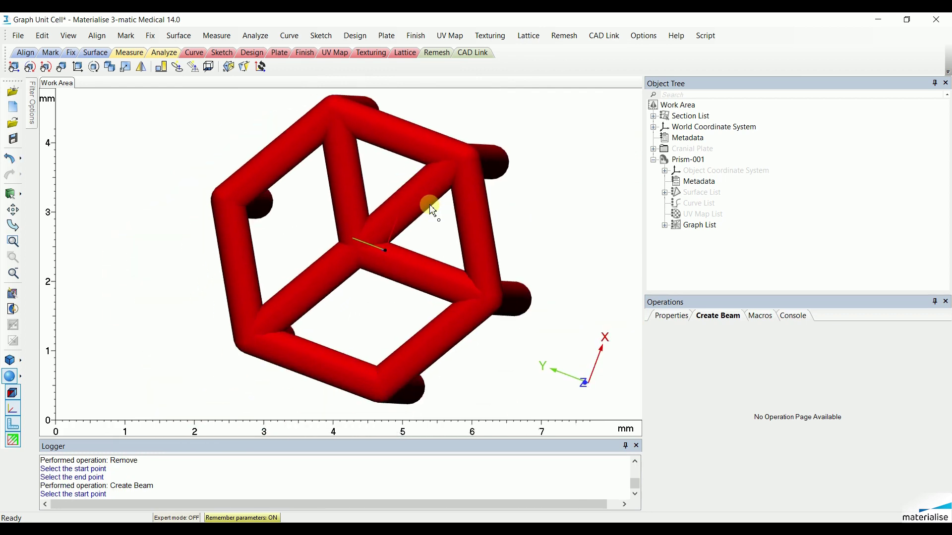
Step: Mark the newly created fourth spoke of the hexagonal face and delete it
{"action": "scroll", "coordinate": [430, 204], "scroll_direction": "down", "scroll_amount": 2}
{"action": "left_click", "coordinate": [533, 38]}
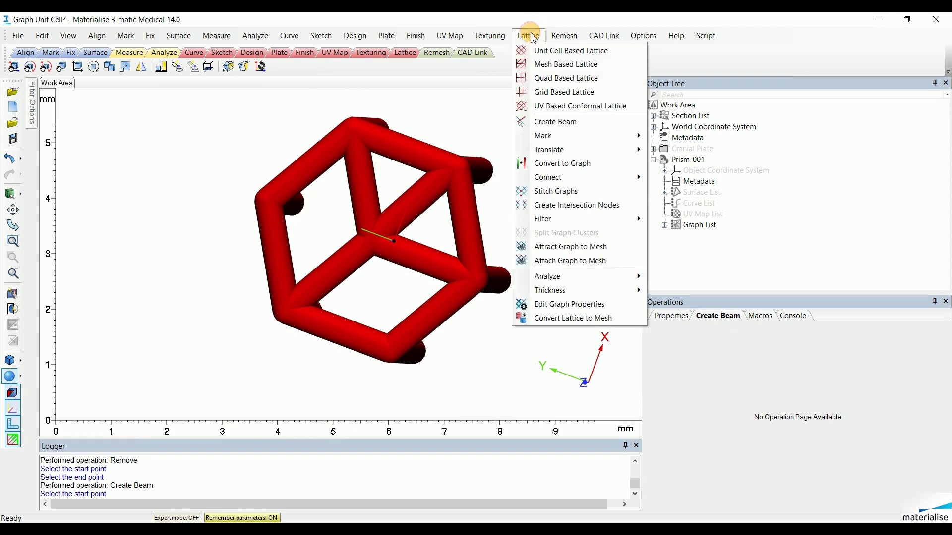
{"action": "mouse_move", "coordinate": [607, 141]}
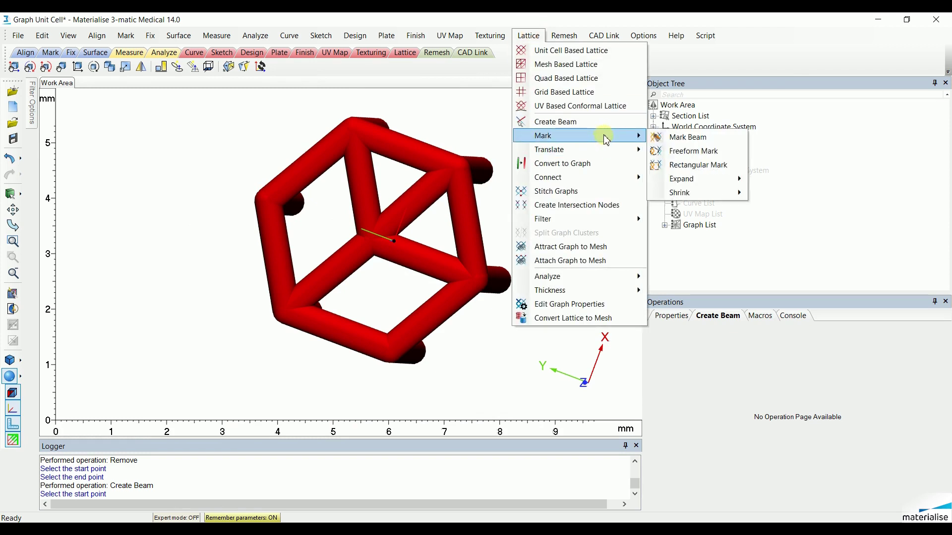
{"action": "left_click", "coordinate": [687, 137]}
{"action": "left_click", "coordinate": [419, 207]}
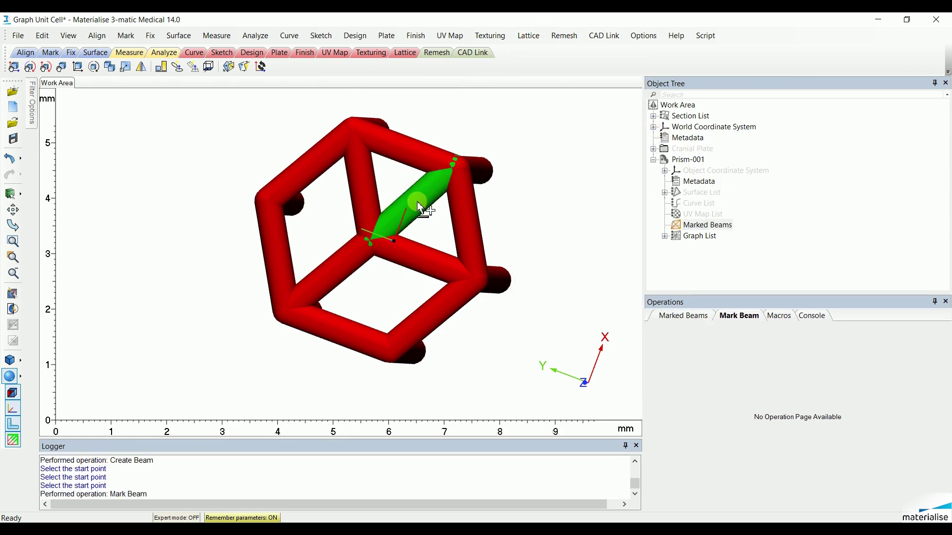
{"action": "right_click", "coordinate": [717, 225]}
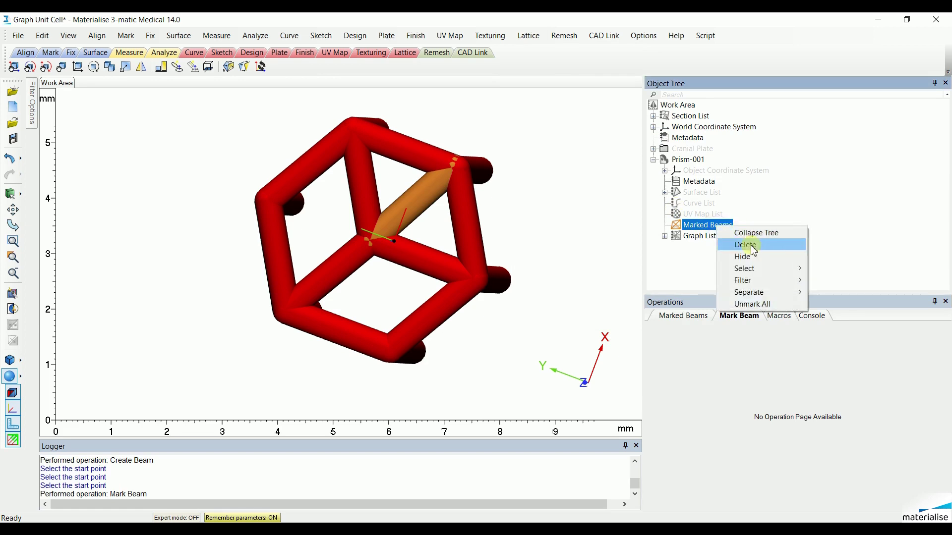
{"action": "left_click", "coordinate": [754, 245]}
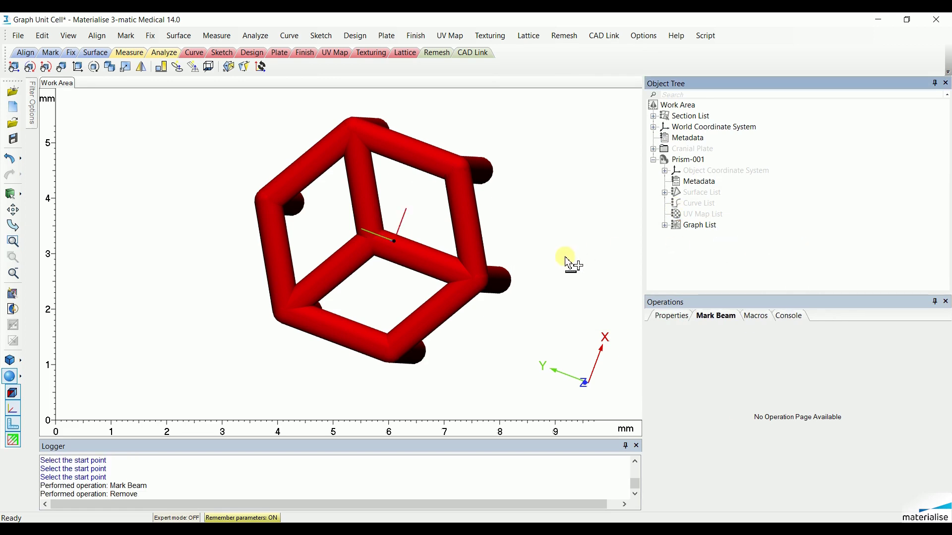
Step: Merge all graphs in Prism-001's Graph List and rename the merged graph as HoneyComb
{"action": "mouse_move", "coordinate": [382, 230]}
{"action": "right_mouse_down"}
{"action": "mouse_move", "coordinate": [336, 238]}
{"action": "mouse_move", "coordinate": [387, 238]}
{"action": "right_mouse_up"}
{"action": "left_click", "coordinate": [665, 225]}
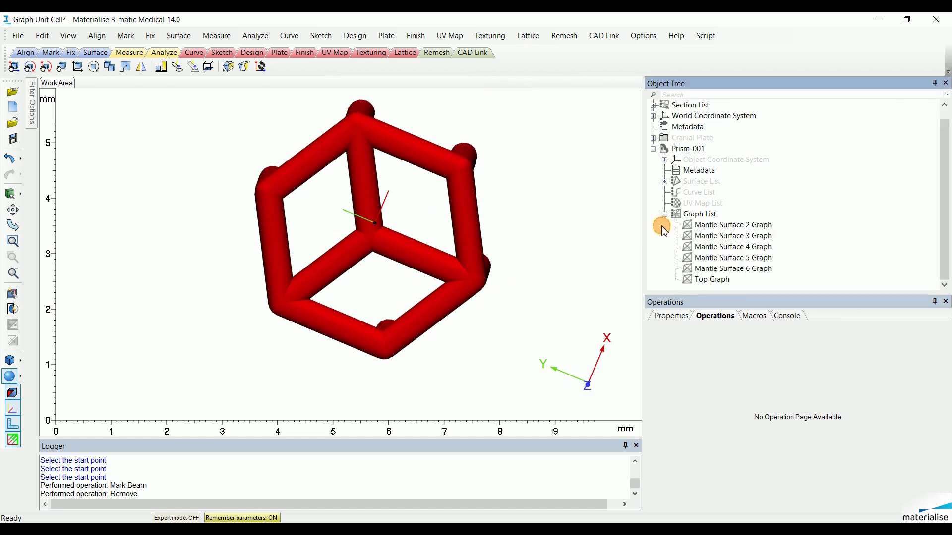
{"action": "right_click", "coordinate": [706, 217]}
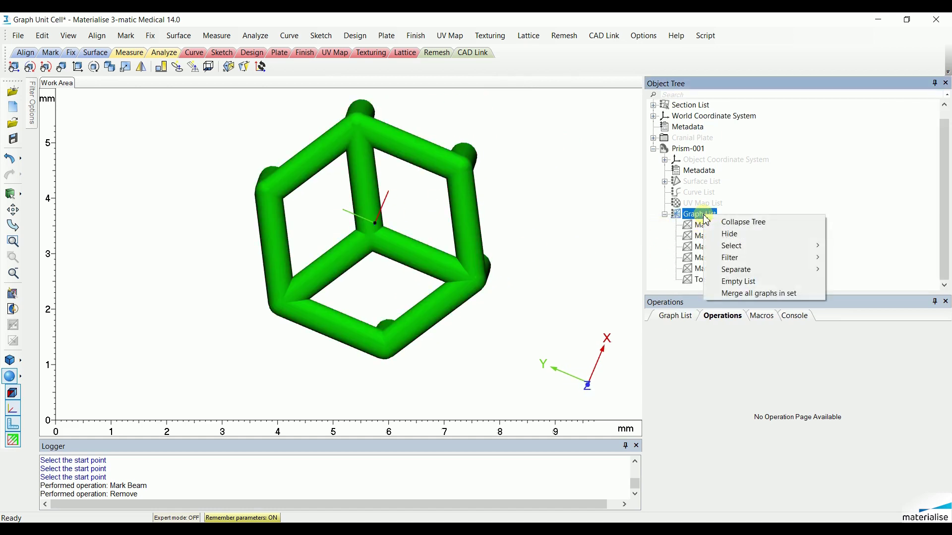
{"action": "left_click", "coordinate": [783, 296]}
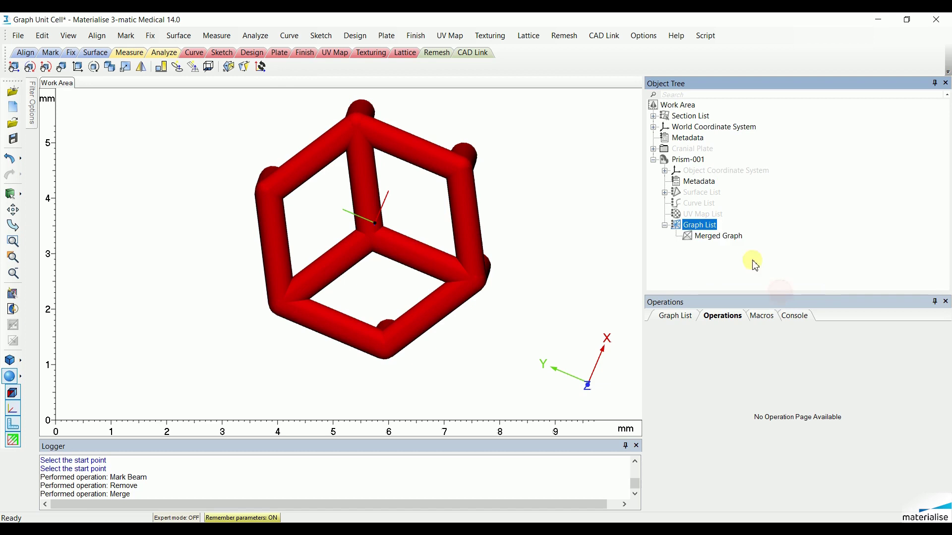
{"action": "left_click", "coordinate": [723, 238]}
{"action": "type", "text": "HoneyComb"}
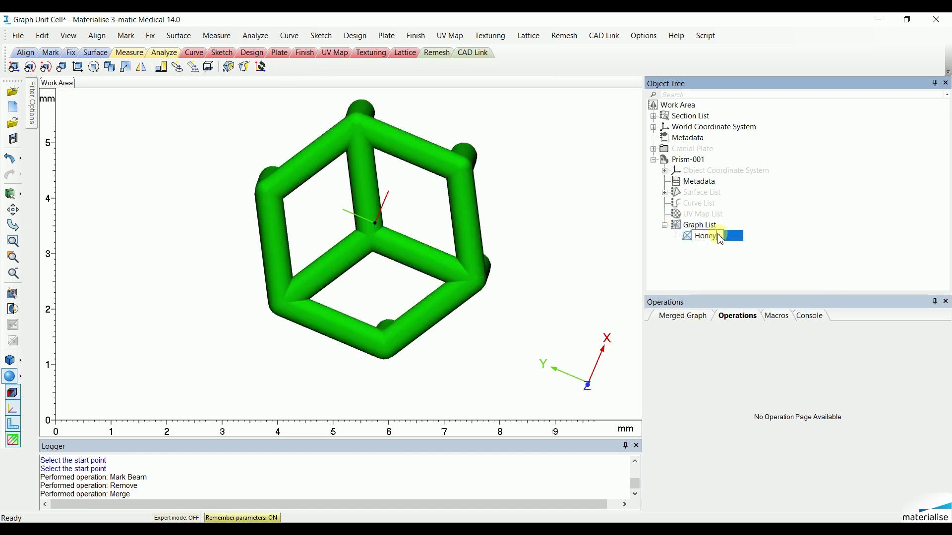
{"action": "left_click", "coordinate": [742, 262]}
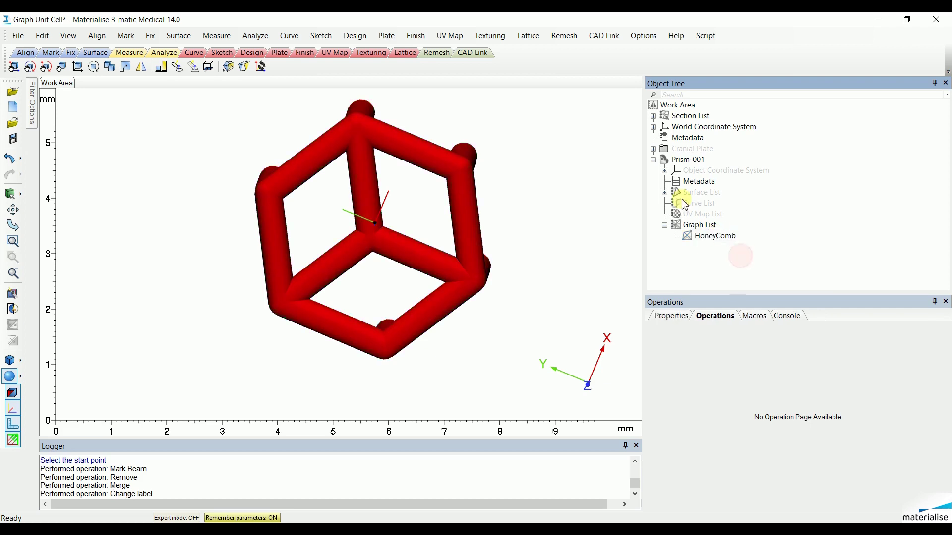
Step: Collapse the Prism-001 part in the object tree and hide it
{"action": "left_click", "coordinate": [655, 160]}
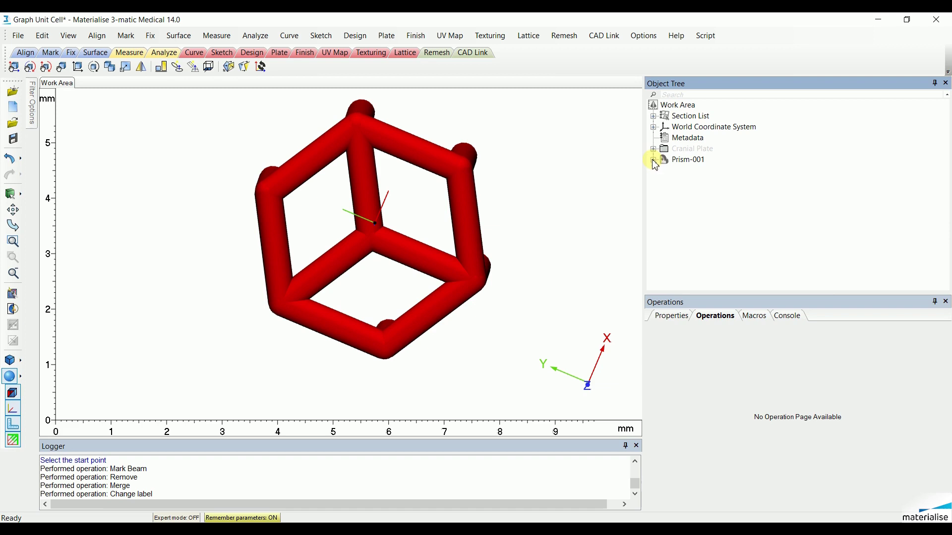
{"action": "right_click", "coordinate": [693, 161]}
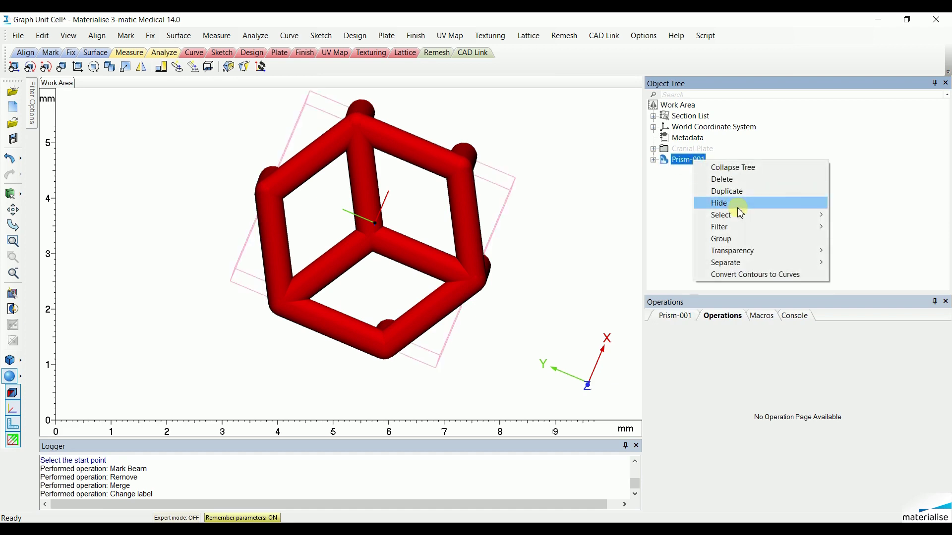
{"action": "left_click", "coordinate": [740, 205]}
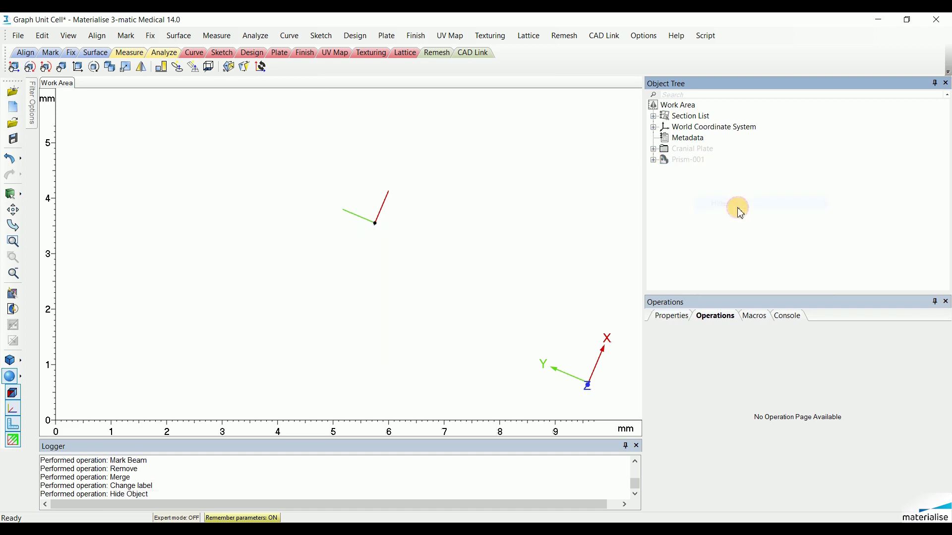
Step: Import the part Dodecahedron.igs with the default IGES import parameters, and view its curves from the side
{"action": "left_click", "coordinate": [19, 36]}
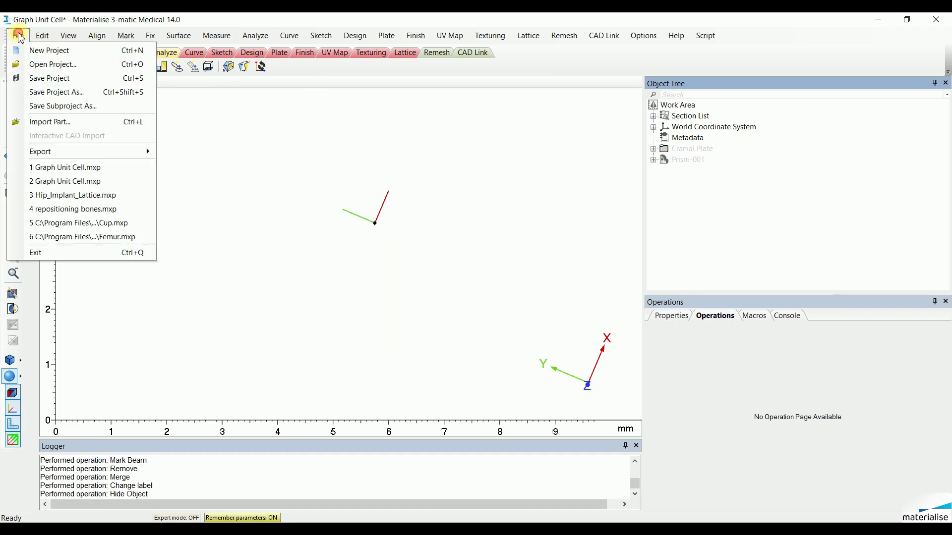
{"action": "left_click", "coordinate": [68, 122]}
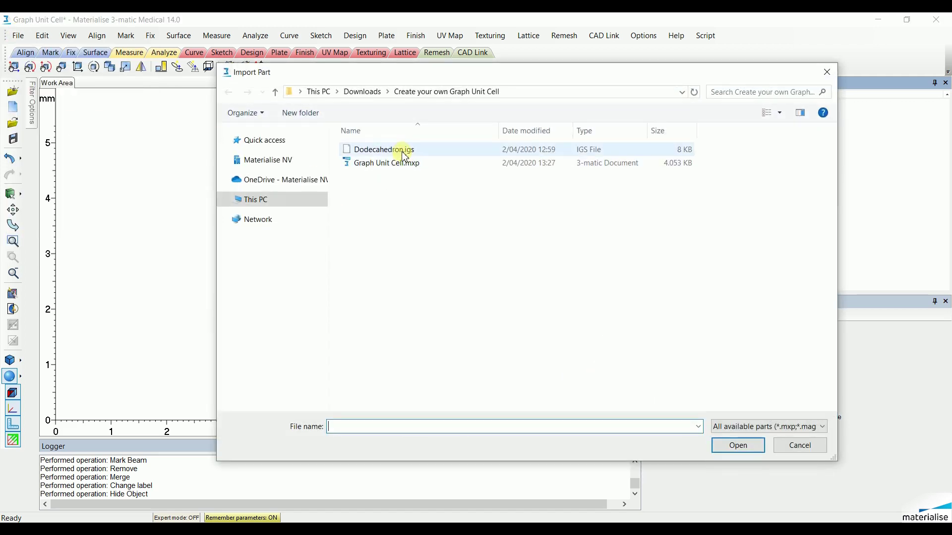
{"action": "double_click", "coordinate": [405, 153]}
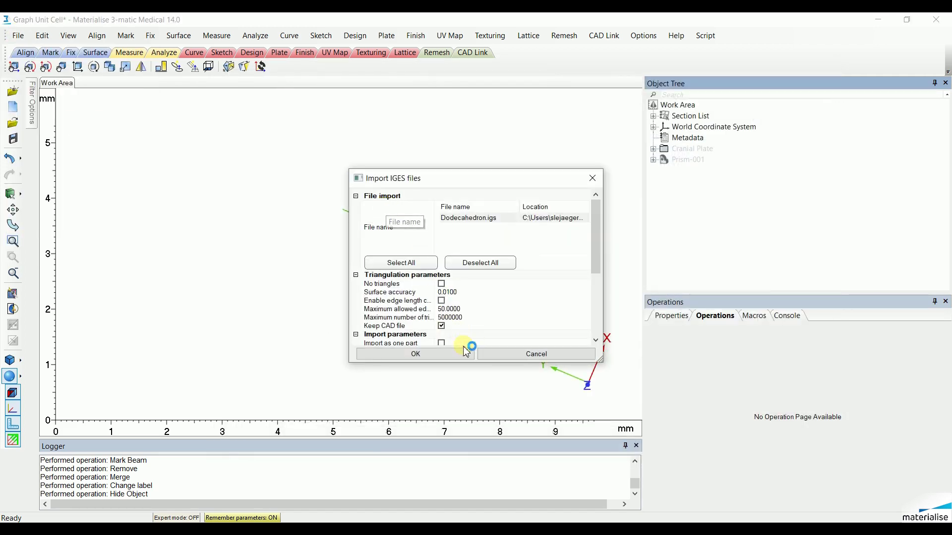
{"action": "left_click", "coordinate": [461, 355]}
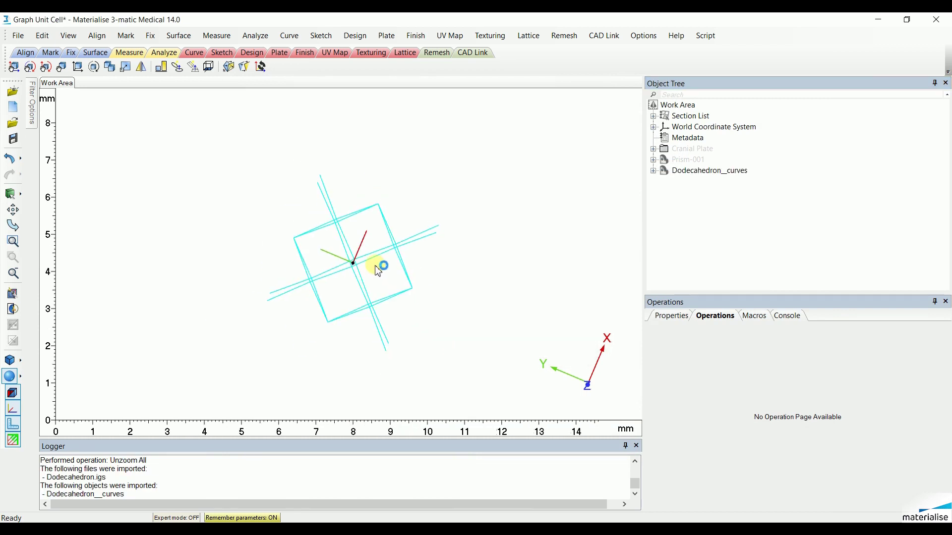
{"action": "right_click_drag", "start_coordinate": [379, 267], "coordinate": [244, 266]}
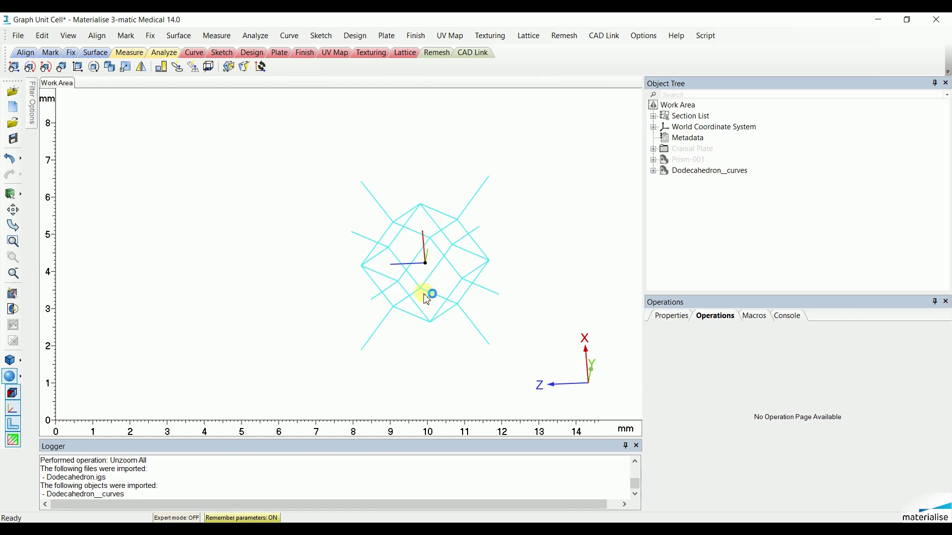
{"action": "scroll", "coordinate": [431, 278], "scroll_direction": "up", "scroll_amount": 2}
{"action": "right_click_drag", "start_coordinate": [431, 270], "coordinate": [374, 262], "text": "ctrl"}
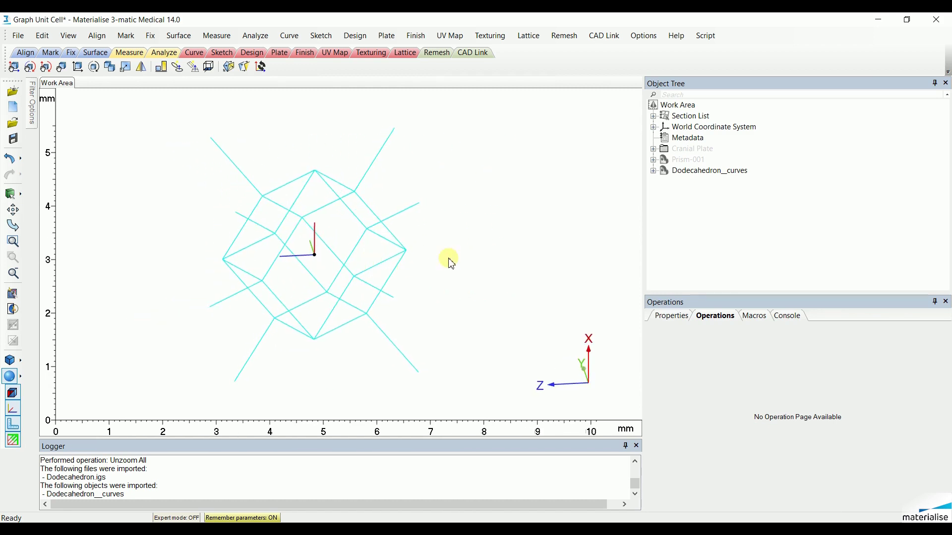
Step: Convert all curves in the Curve List of Dodecahedron__curves to graphs with Convert to Graph
{"action": "left_click", "coordinate": [533, 35]}
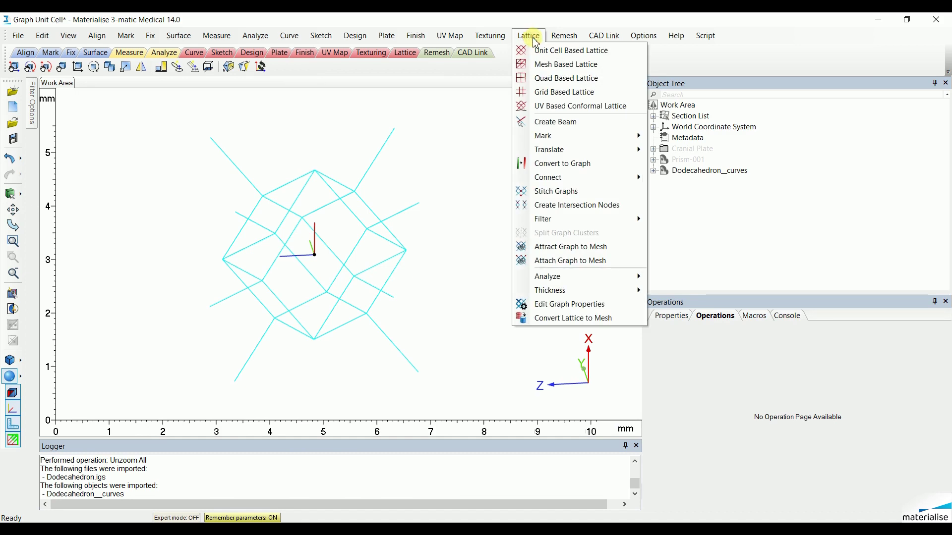
{"action": "left_click", "coordinate": [570, 166]}
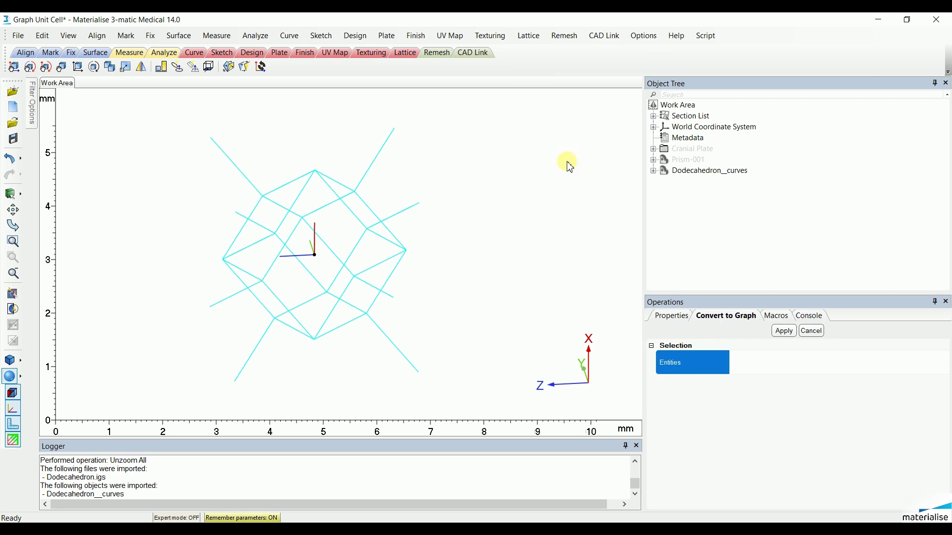
{"action": "left_click", "coordinate": [656, 172]}
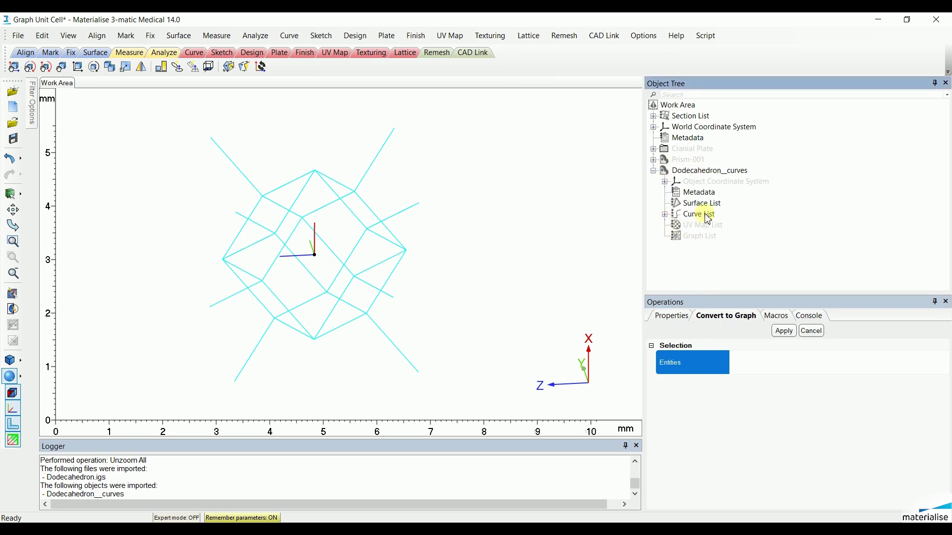
{"action": "left_click", "coordinate": [666, 215]}
{"action": "left_click", "coordinate": [704, 118]}
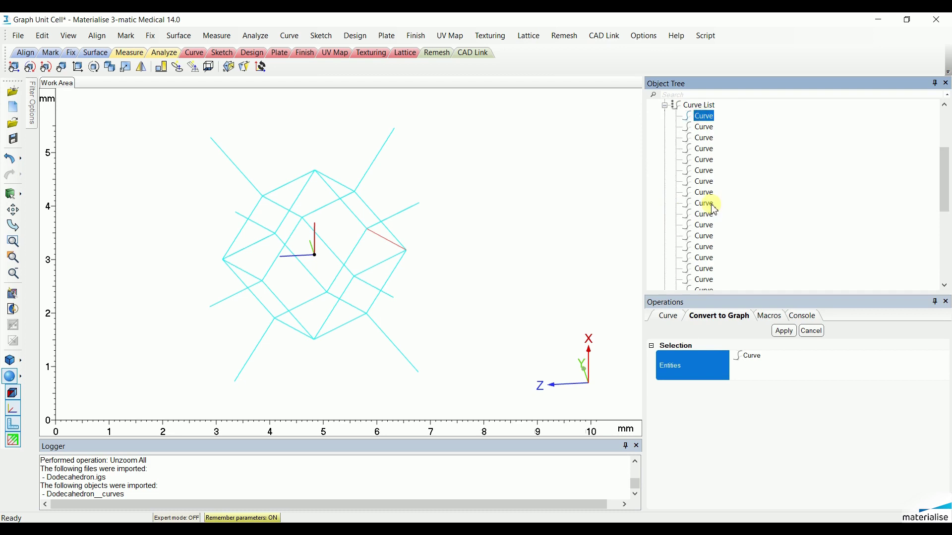
{"action": "scroll", "coordinate": [707, 206], "scroll_direction": "down", "scroll_amount": 6}
{"action": "left_click", "coordinate": [708, 259], "text": "shift"}
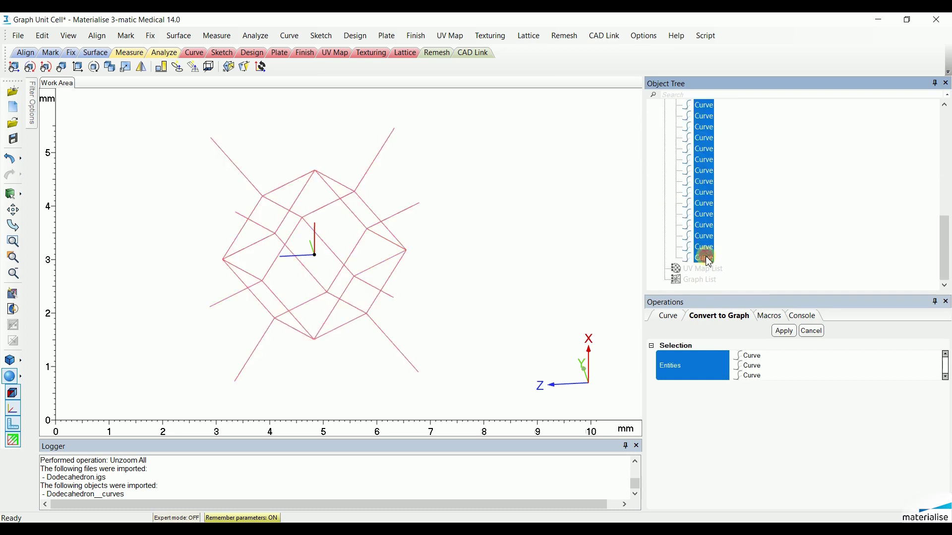
{"action": "left_click", "coordinate": [785, 331]}
{"action": "scroll", "coordinate": [367, 233], "scroll_direction": "down", "scroll_amount": 2}
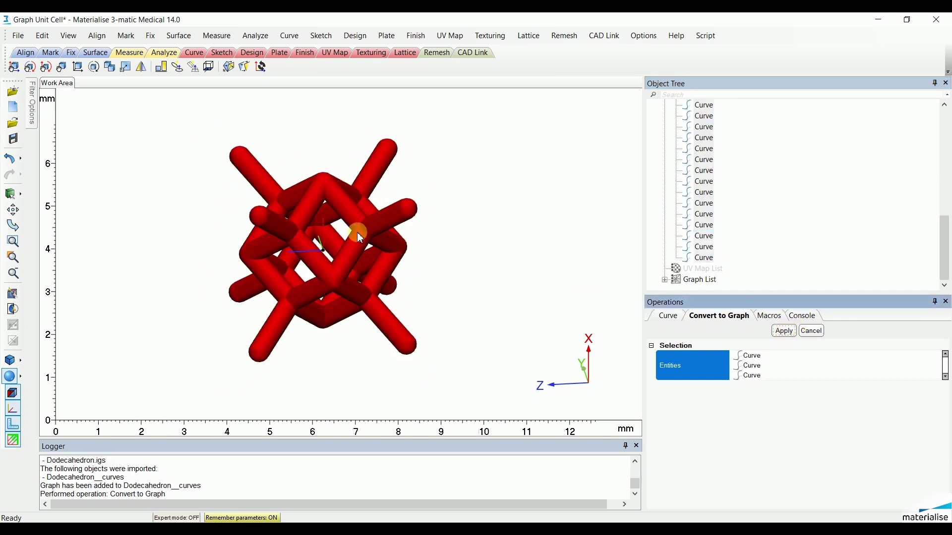
{"action": "mouse_move", "coordinate": [351, 241]}
{"action": "right_mouse_down"}
{"action": "mouse_move", "coordinate": [276, 238]}
{"action": "mouse_move", "coordinate": [337, 241]}
{"action": "right_mouse_up"}
Step: Merge all graphs in the Graph List of Dodecahedron__curves into a single graph
{"action": "scroll", "coordinate": [719, 232], "scroll_direction": "up", "scroll_amount": 7}
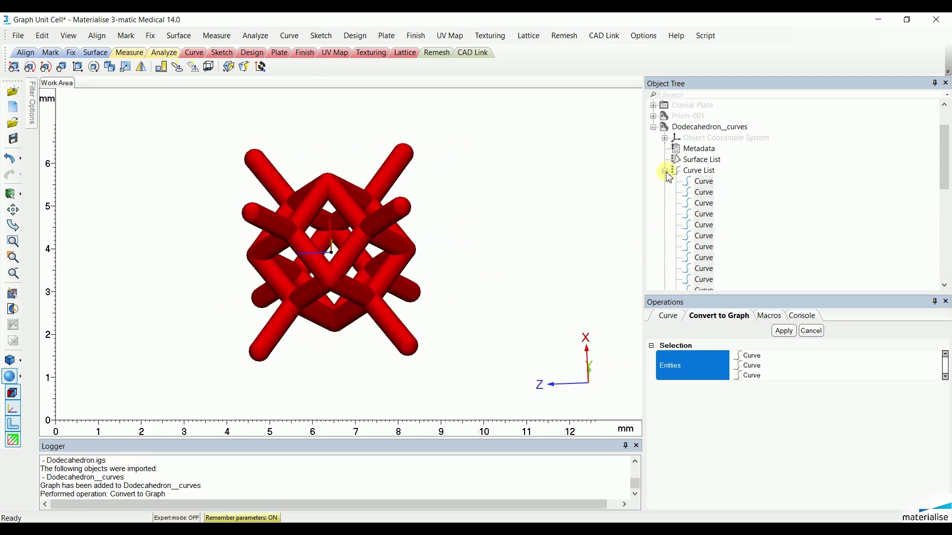
{"action": "left_click", "coordinate": [665, 173]}
{"action": "left_click", "coordinate": [668, 171]}
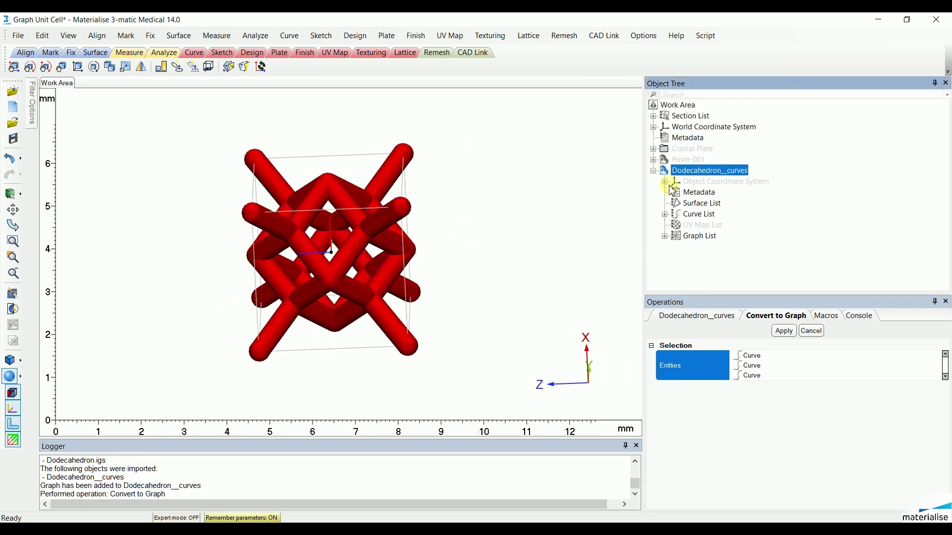
{"action": "left_click", "coordinate": [666, 238]}
{"action": "scroll", "coordinate": [700, 194], "scroll_direction": "up", "scroll_amount": 1}
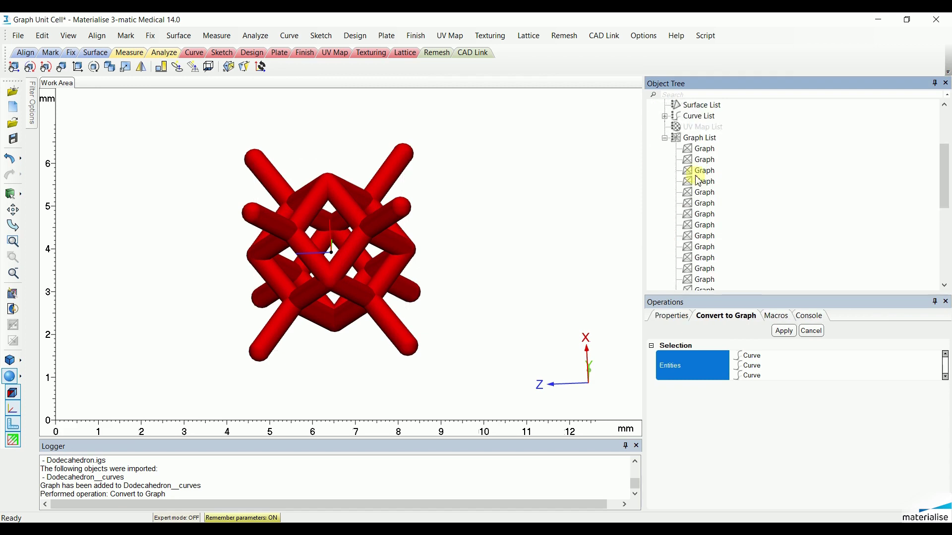
{"action": "right_click", "coordinate": [707, 140]}
{"action": "left_click", "coordinate": [754, 216]}
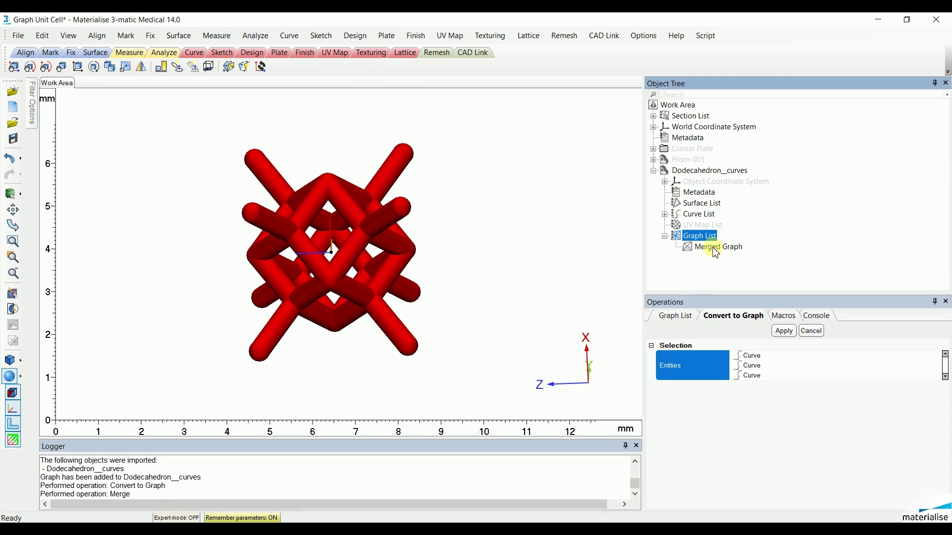
Step: Collapse the Dodecahedron__curves part in the object tree and hide it
{"action": "left_click", "coordinate": [667, 238]}
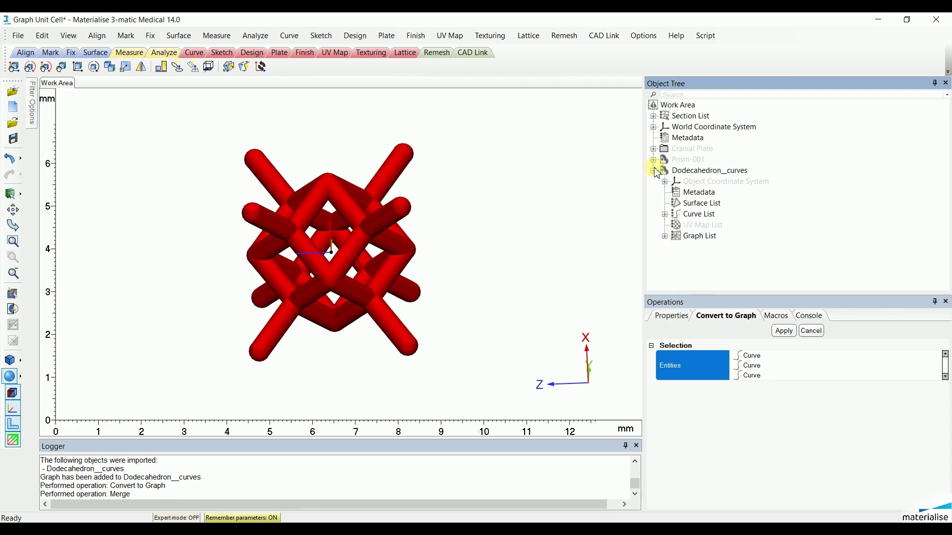
{"action": "left_click", "coordinate": [654, 171]}
{"action": "right_click", "coordinate": [703, 174]}
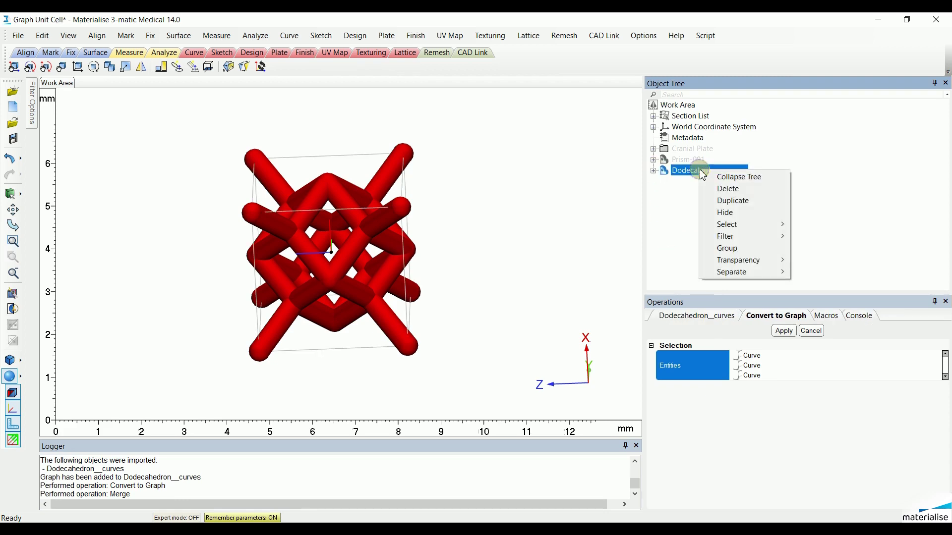
{"action": "left_click", "coordinate": [729, 213]}
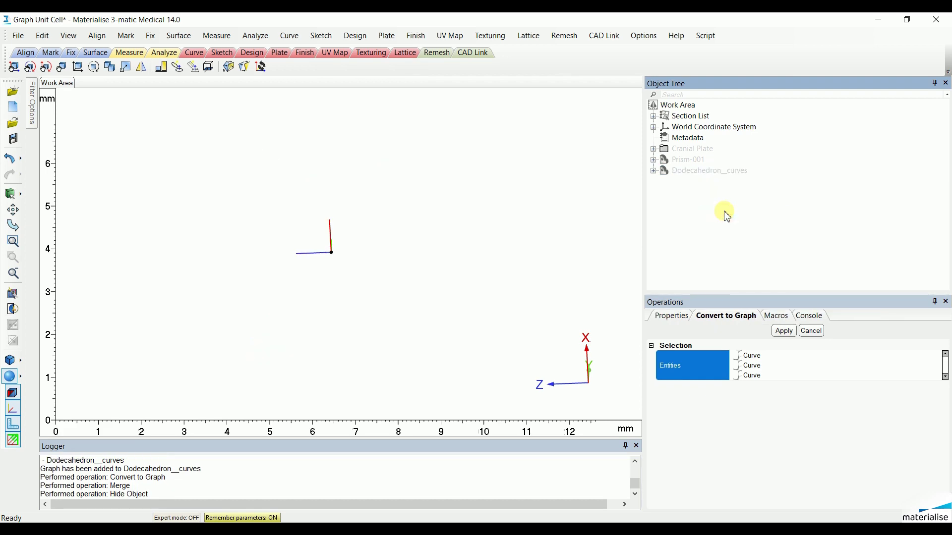
Step: Show the Cranial Plate group and examine the plate's lattice up close on the side of the skull
{"action": "right_click", "coordinate": [697, 151]}
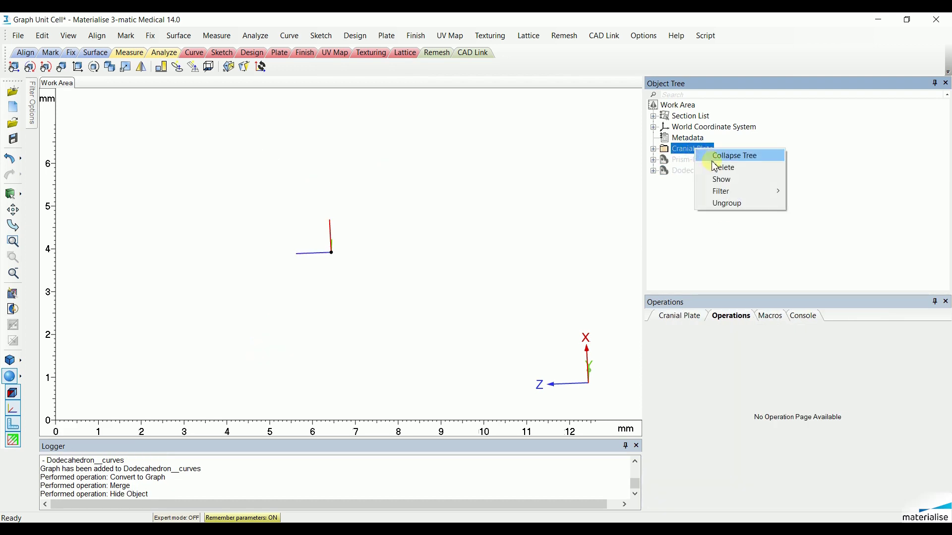
{"action": "left_click", "coordinate": [735, 181]}
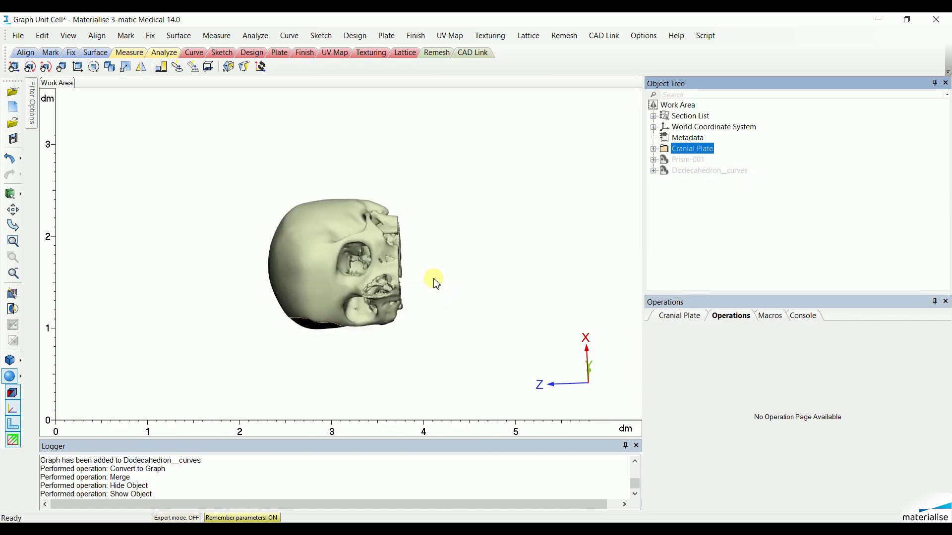
{"action": "right_click_drag", "start_coordinate": [366, 294], "coordinate": [407, 174]}
{"action": "scroll", "coordinate": [272, 286], "scroll_direction": "up", "scroll_amount": 10}
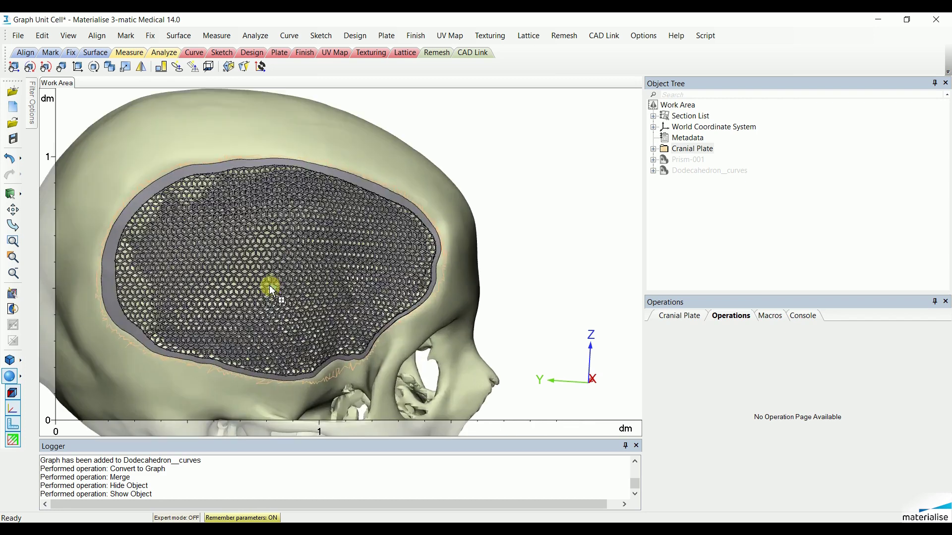
{"action": "scroll", "coordinate": [340, 272], "scroll_direction": "up", "scroll_amount": 4}
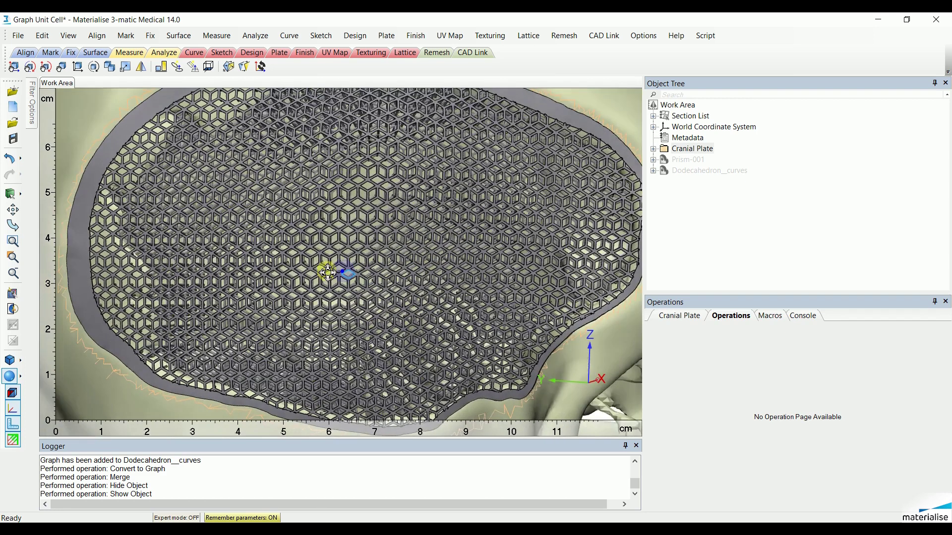
{"action": "scroll", "coordinate": [331, 272], "scroll_direction": "up", "scroll_amount": 5}
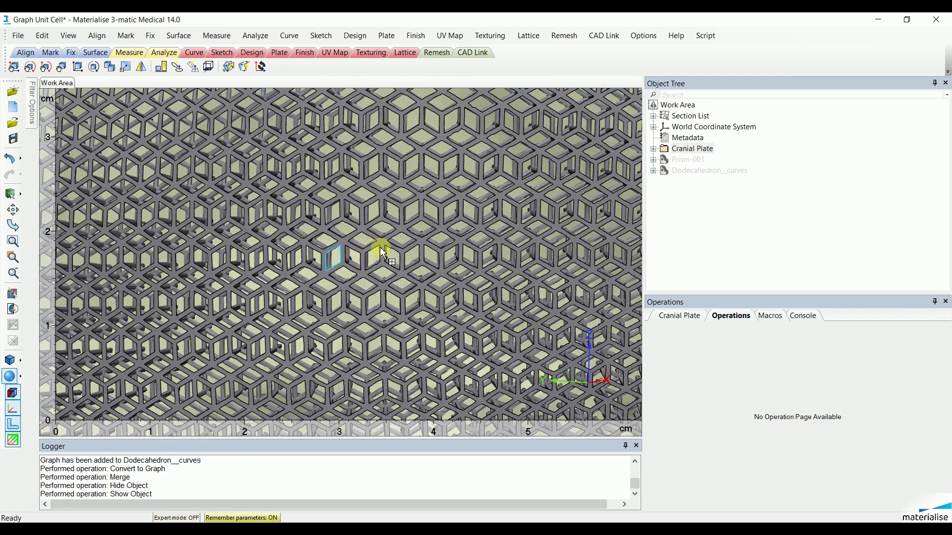
{"action": "scroll", "coordinate": [385, 251], "scroll_direction": "down", "scroll_amount": 8}
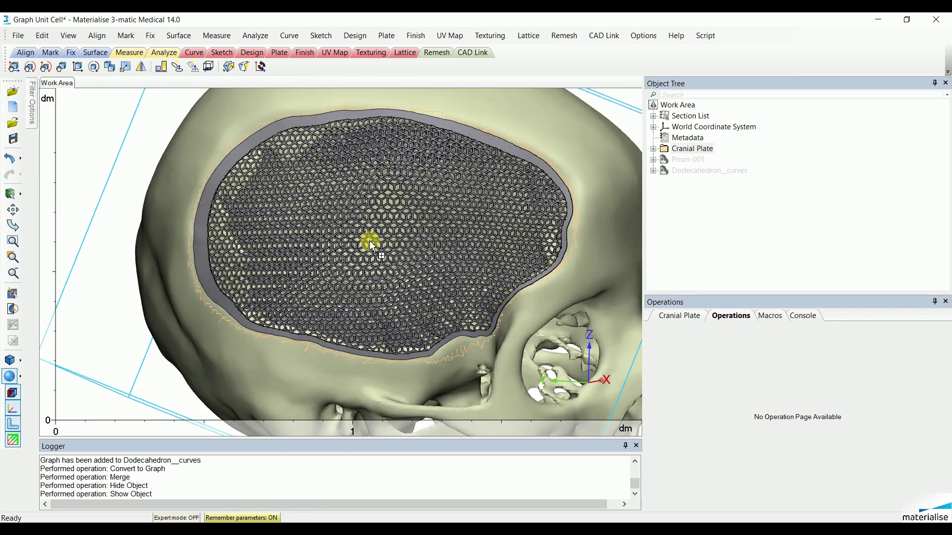
{"action": "scroll", "coordinate": [370, 242], "scroll_direction": "down", "scroll_amount": 5}
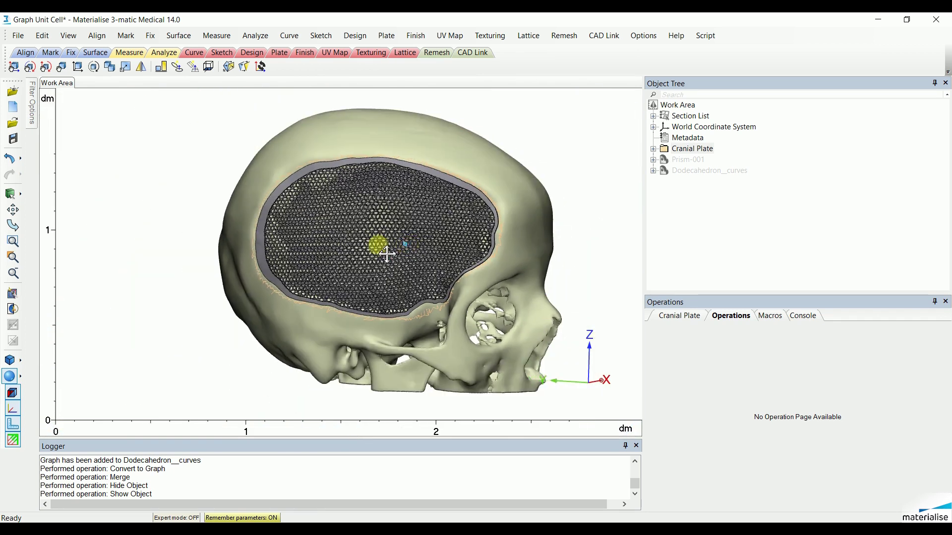